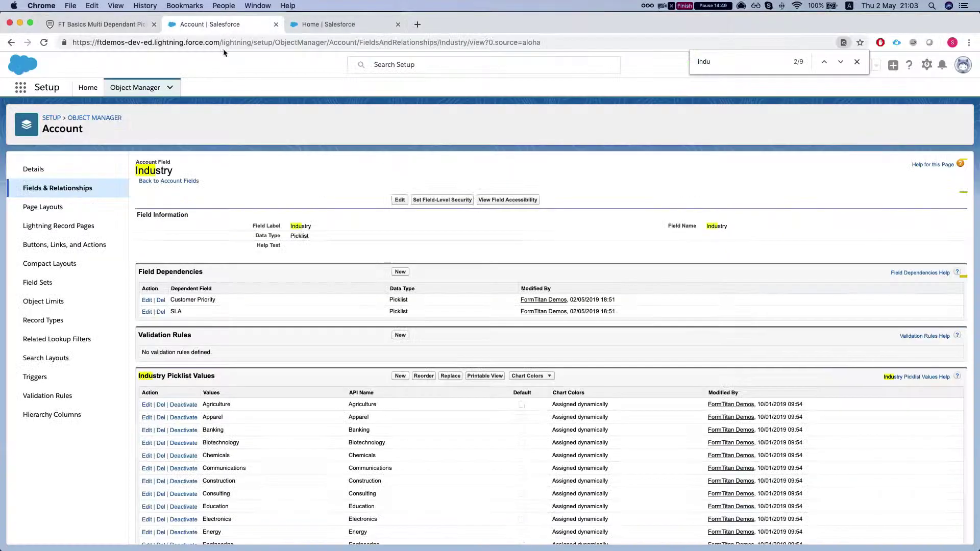
Scroll Salesforce's Industry field page and highlight its Customer Priority and SLA dependent fields.
left_click(226, 29)
scroll(240, 232, "down", 1)
scroll(243, 247, "down", 3)
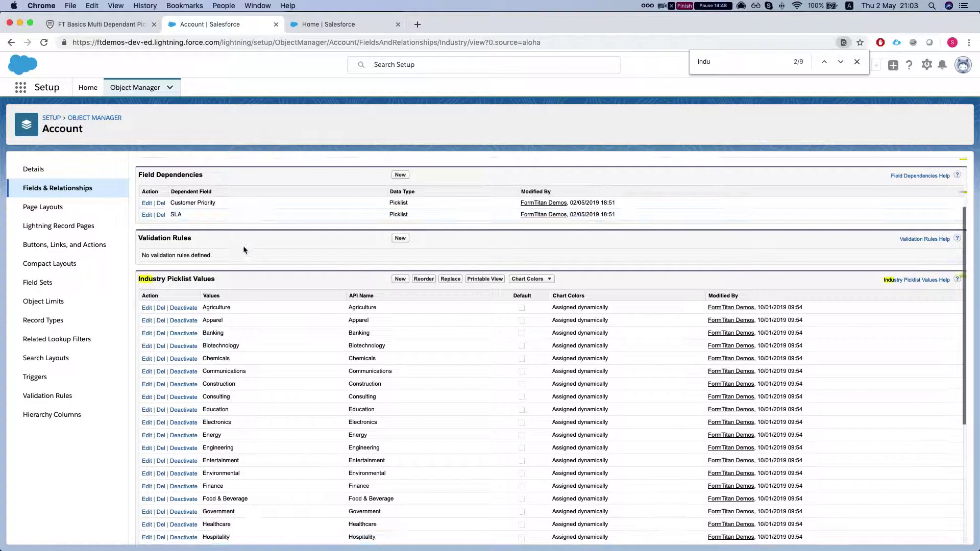
scroll(243, 247, "up", 1)
scroll(179, 256, "up", 3)
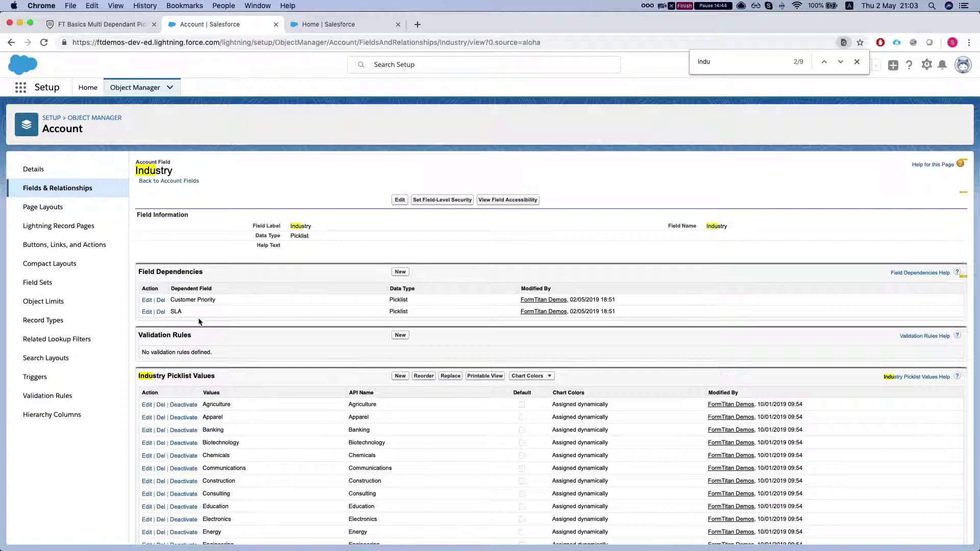
left_click_drag(174, 300, 244, 304)
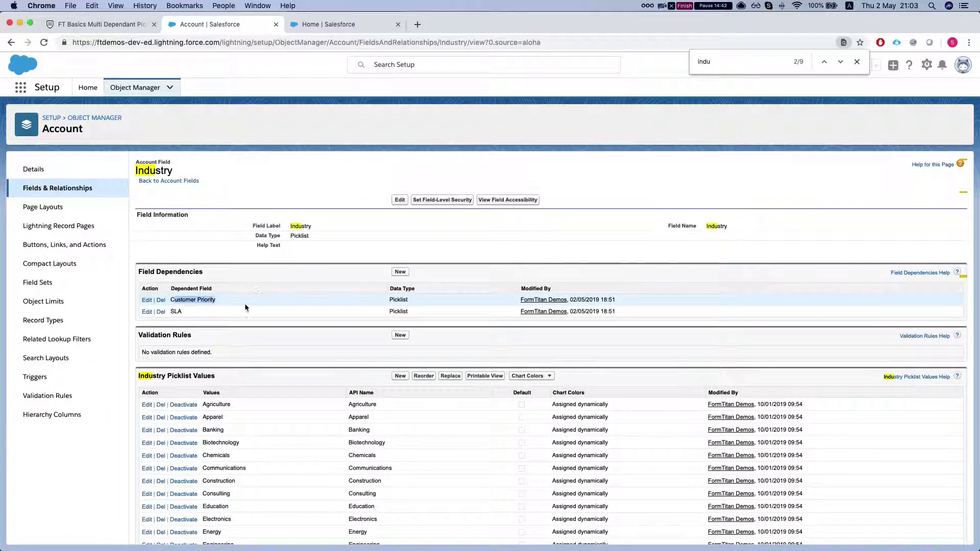
double_click(176, 312)
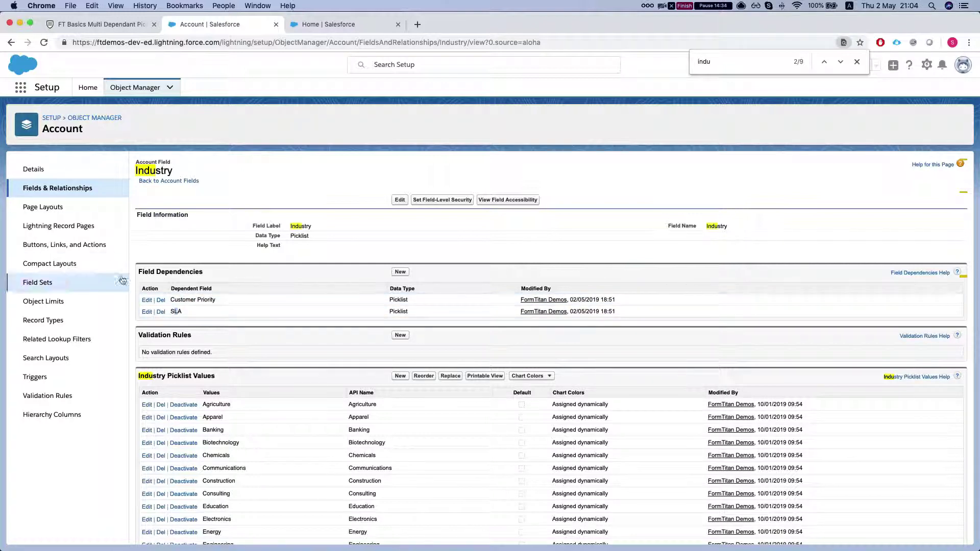
Back in FormTitan, place a DropDown element (found by searching 'Dro') on the form.
left_click(100, 24)
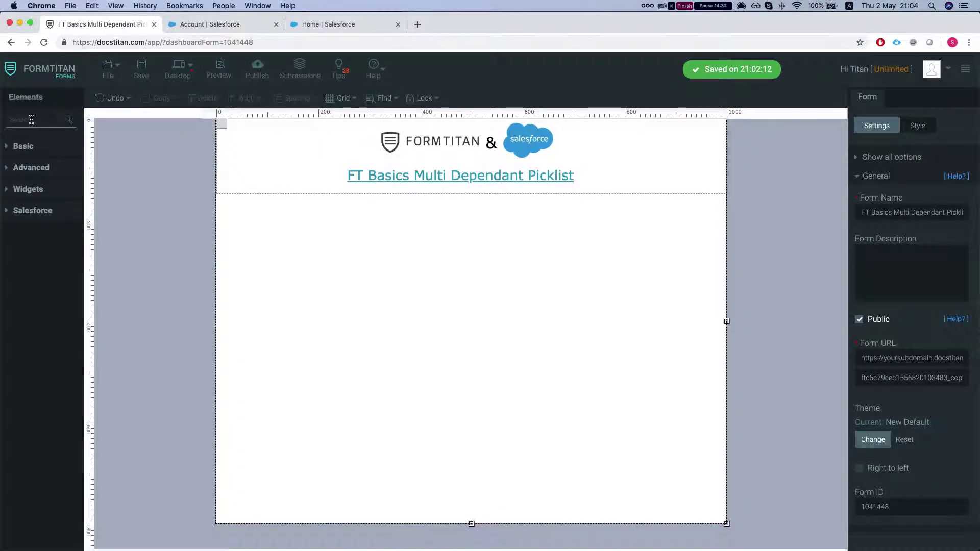
type("Dr")
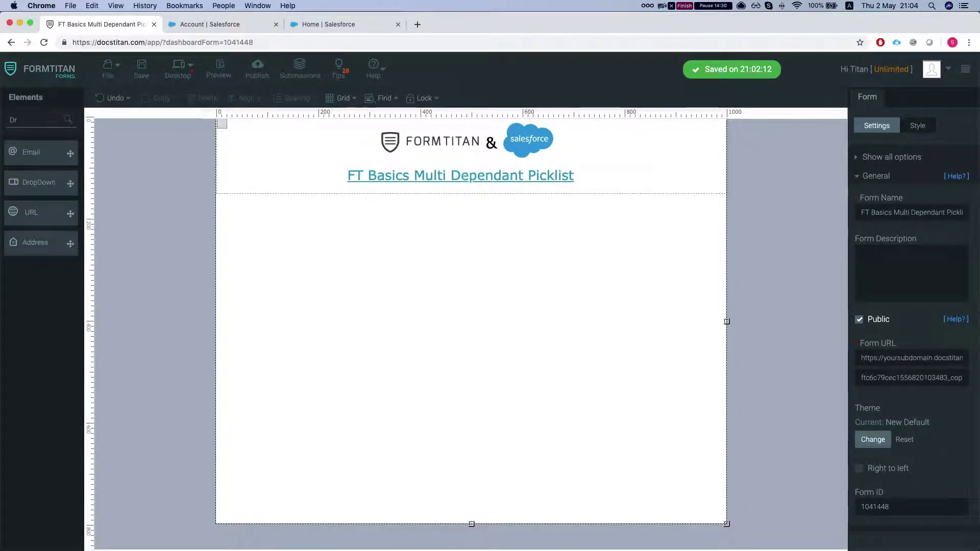
type("o")
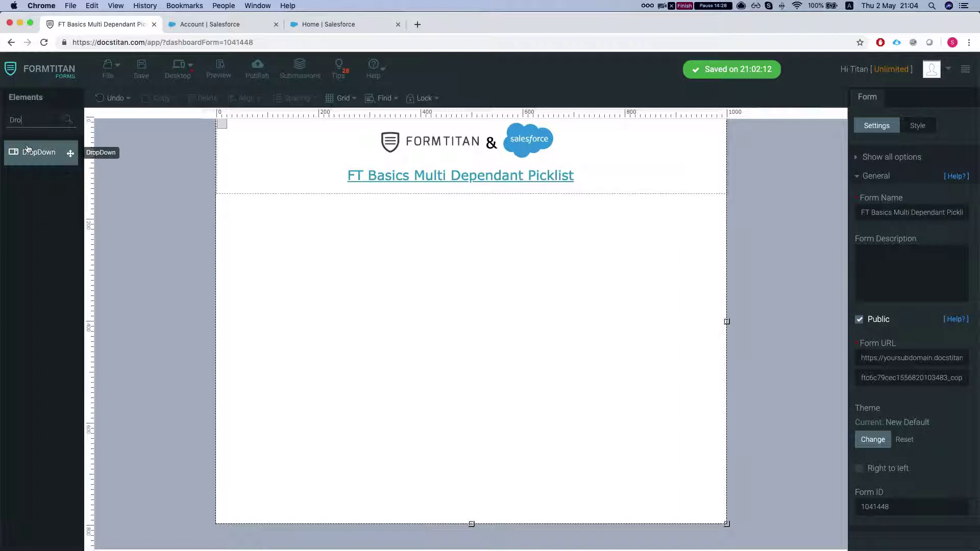
left_click_drag(70, 153, 422, 246)
Relabel the dropdown 'Industry (Controlling Field)'.
double_click(922, 186)
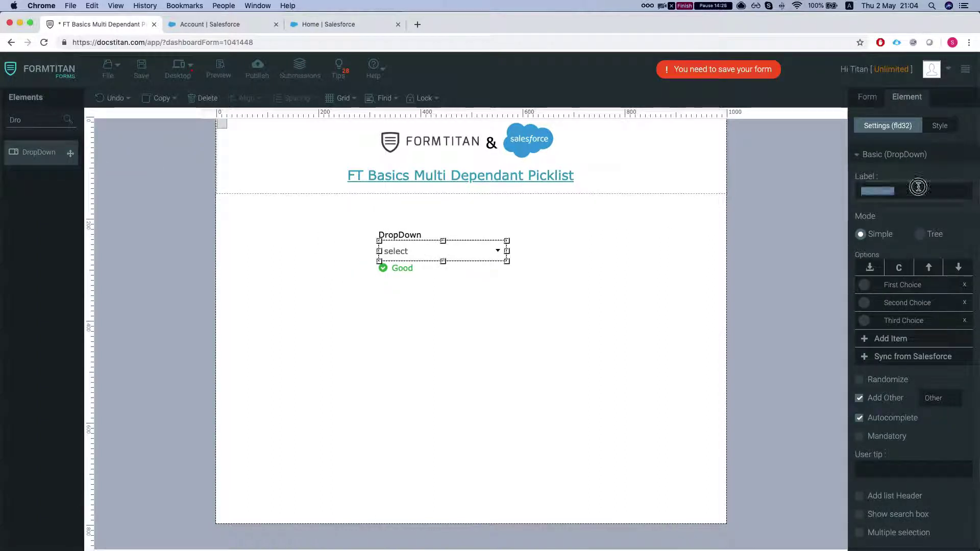
key("BackSpace")
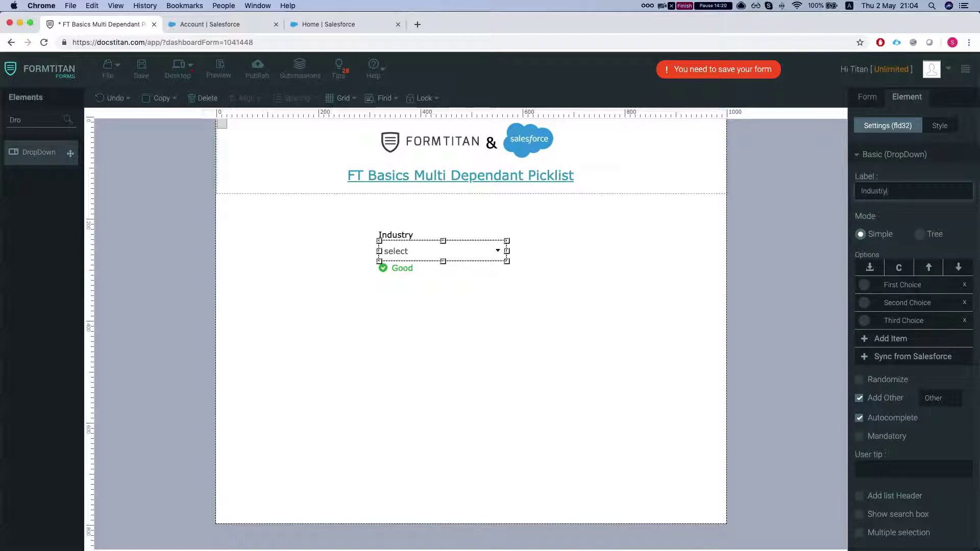
left_click(426, 236)
left_click(913, 193)
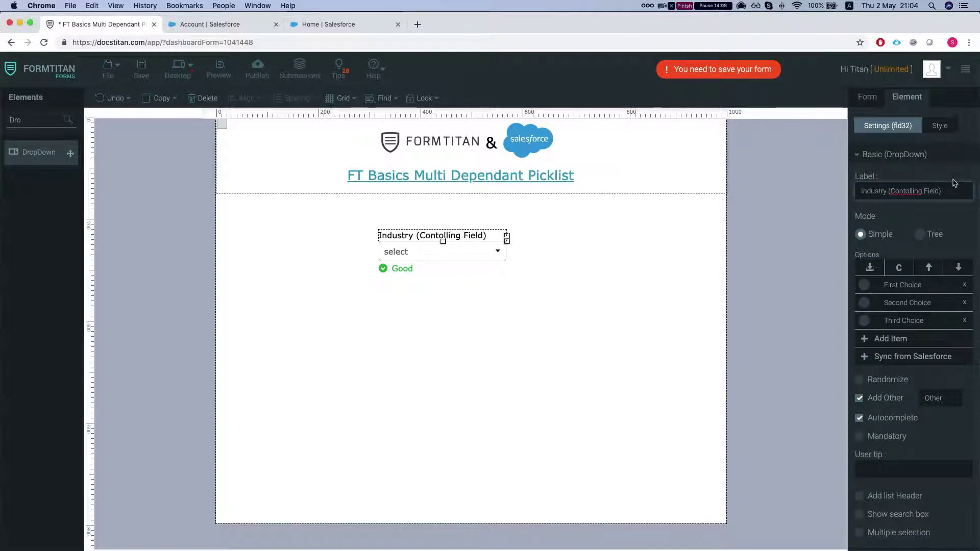
right_click(906, 192)
Fix the label spelling to 'Controlling' and delete the three default choices.
left_click(873, 201)
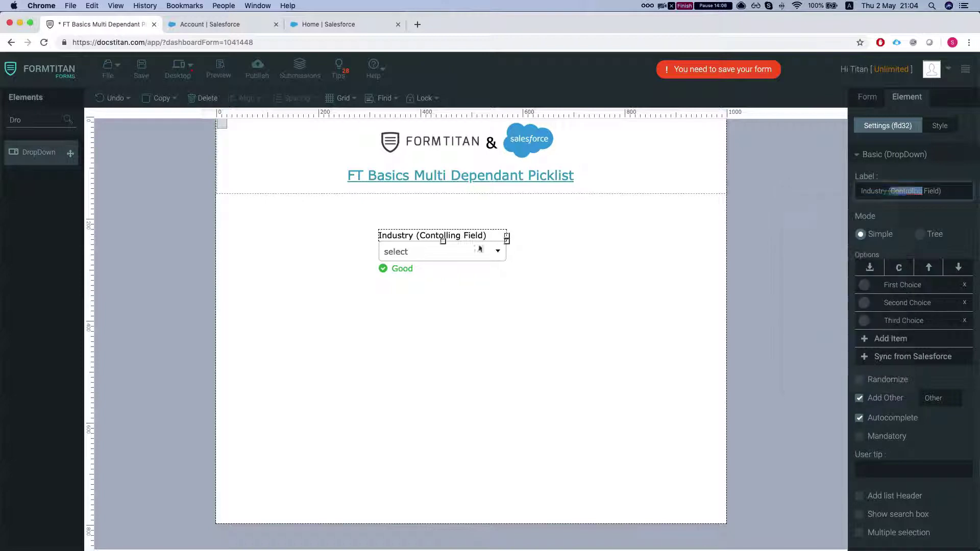
left_click(964, 286)
left_click(965, 286)
left_click(965, 285)
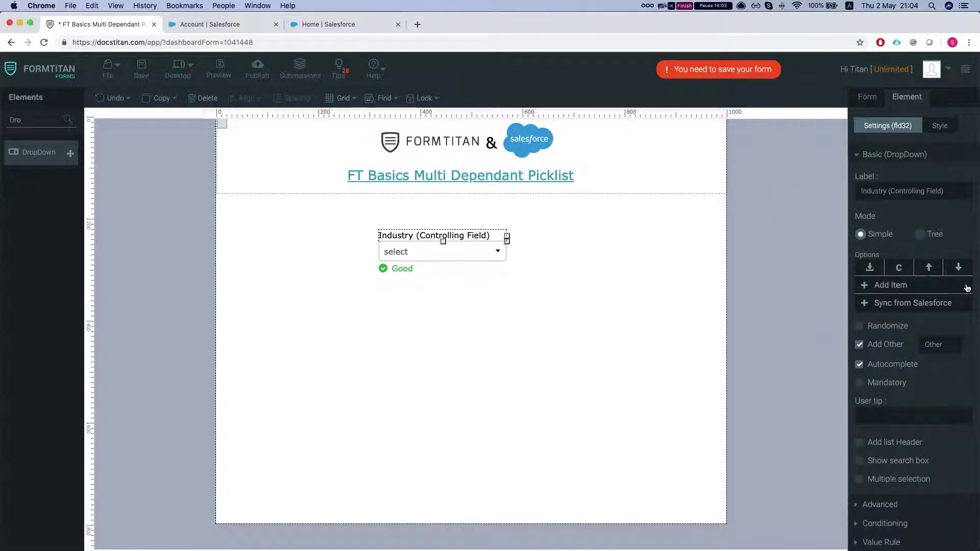
Sync the dropdown options from Salesforce's Account Industry picklist.
left_click(889, 304)
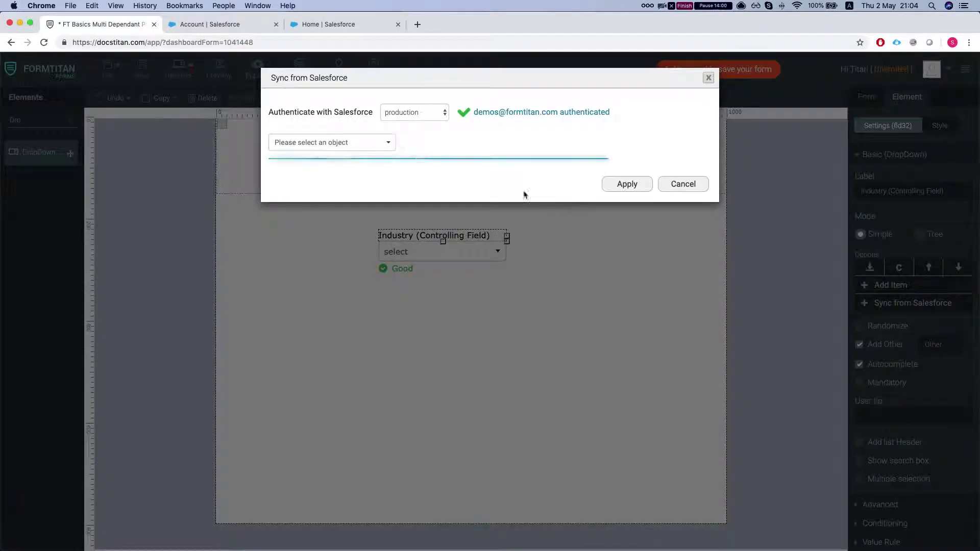
left_click(324, 143)
type("ac")
left_click(317, 175)
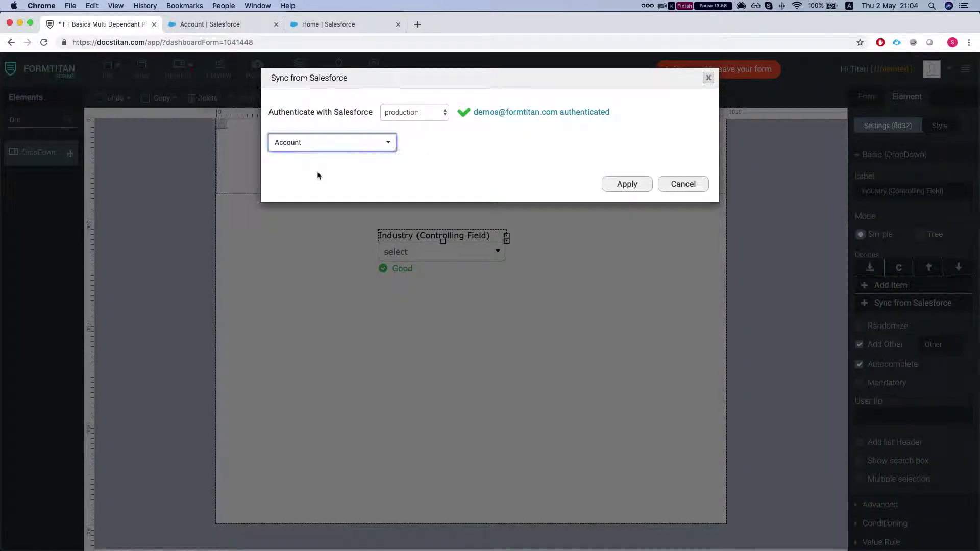
left_click(301, 168)
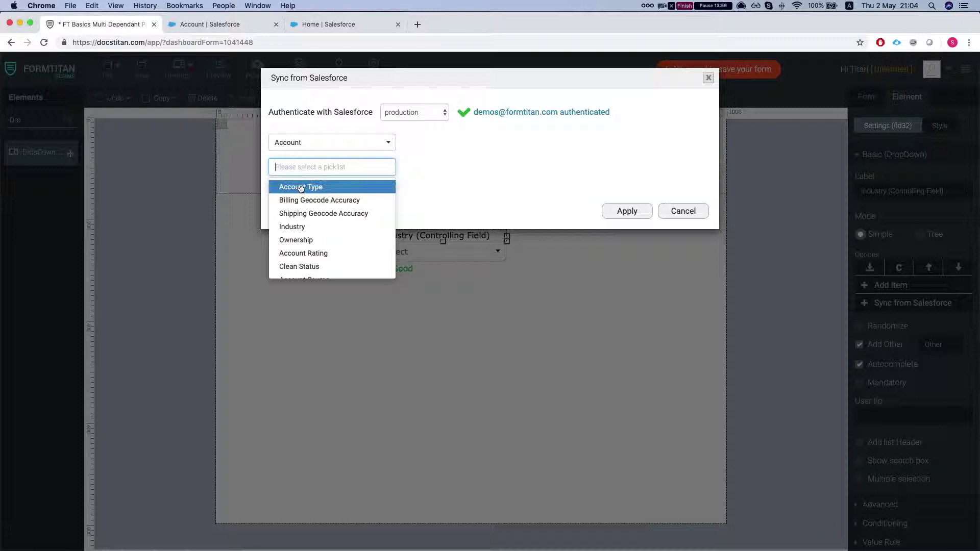
left_click(301, 230)
left_click(641, 213)
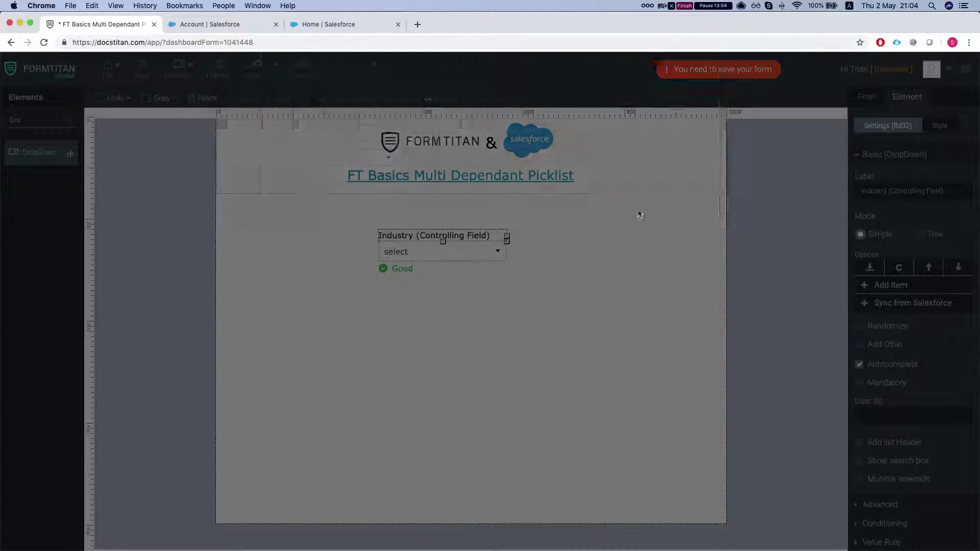
left_click(545, 316)
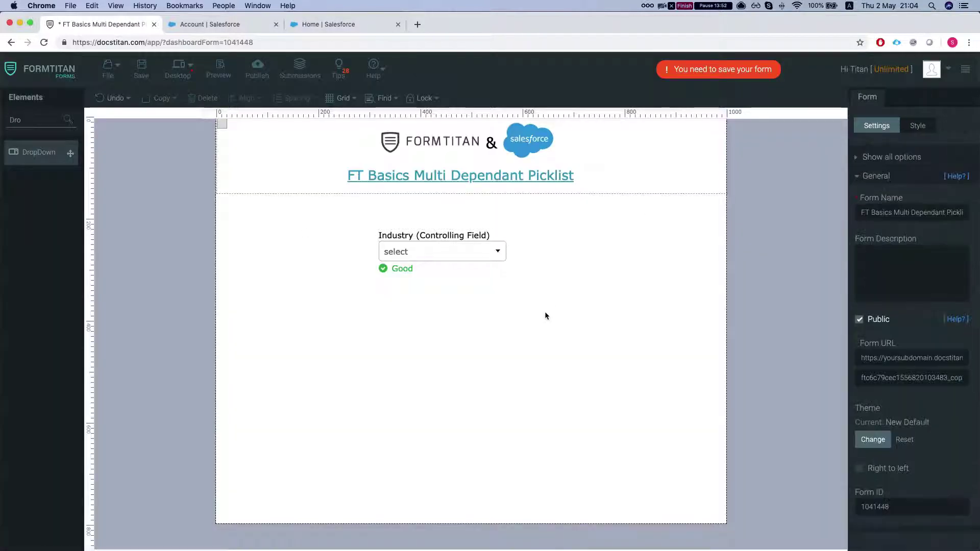
Drop two more DropDown elements below the Industry field.
left_click_drag(71, 154, 413, 309)
left_click_drag(76, 154, 405, 357)
left_click(395, 291)
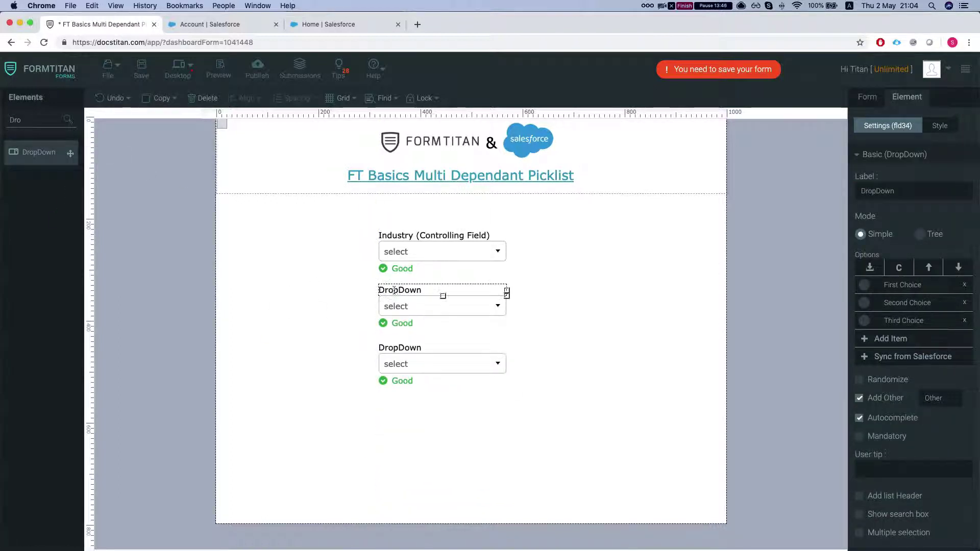
Relabel the first new dropdown 'SLA (Dependant 1)'.
double_click(898, 190)
type("S")
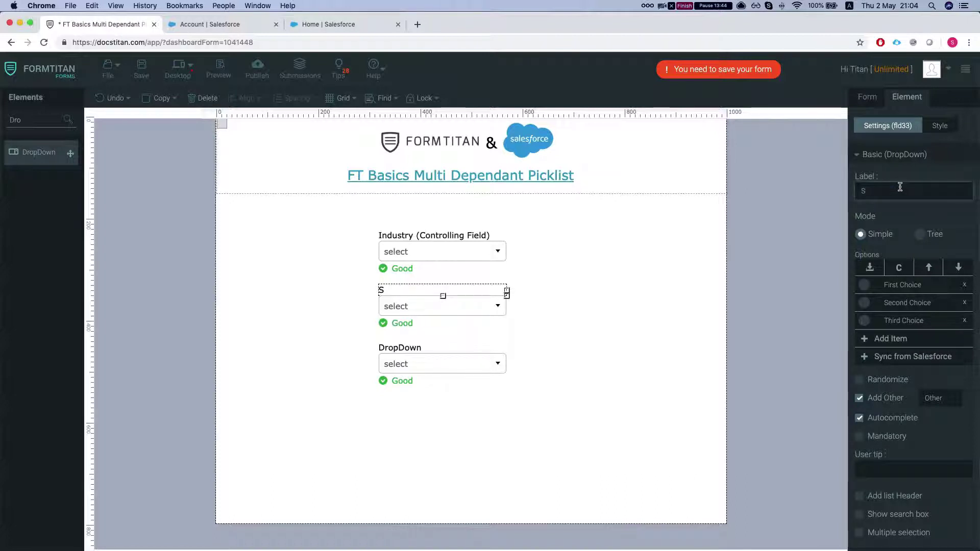
type("LA (Depend")
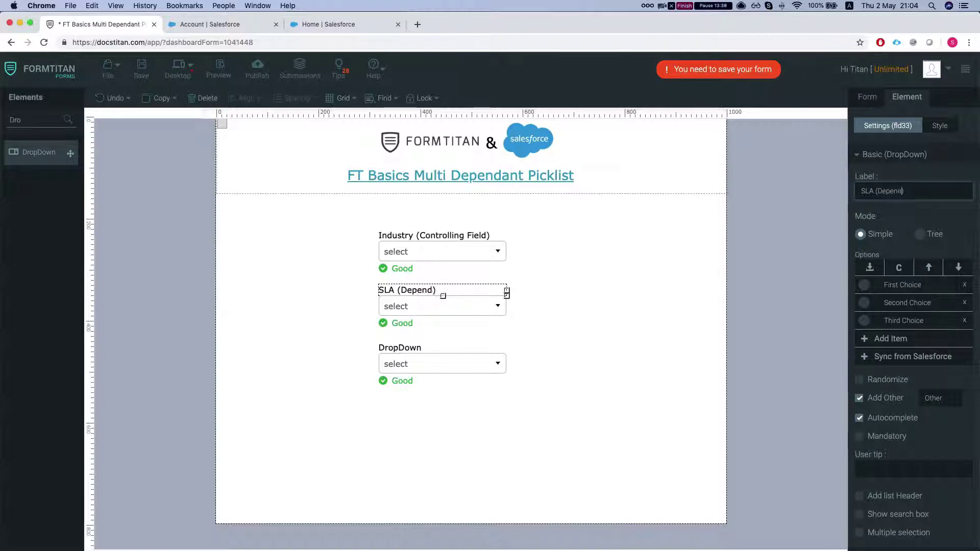
type("ant 1")
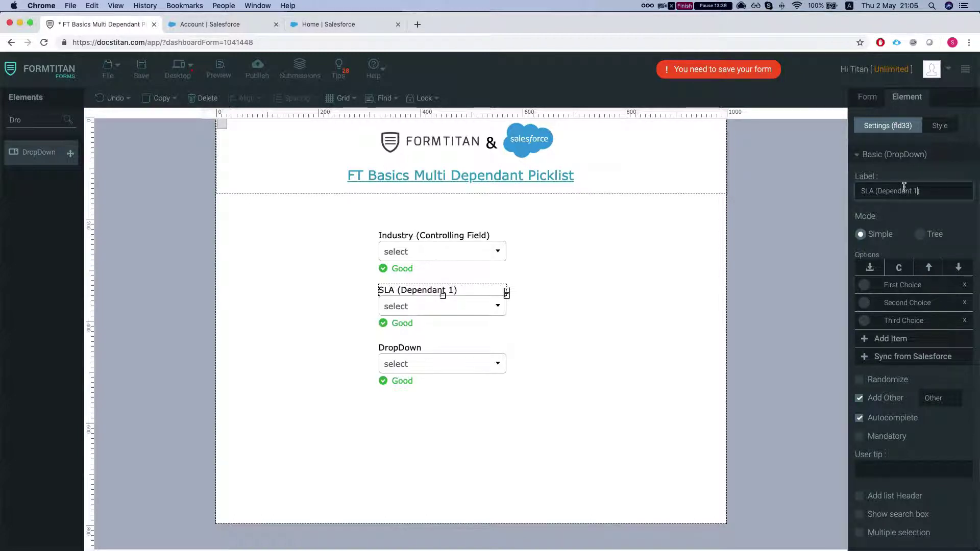
triple_click(929, 199)
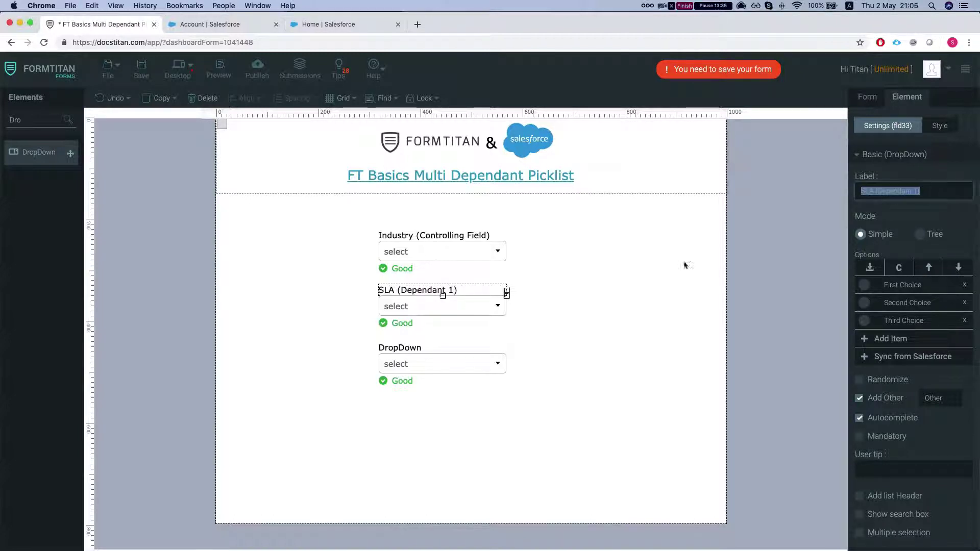
left_click(443, 364)
left_click(421, 307)
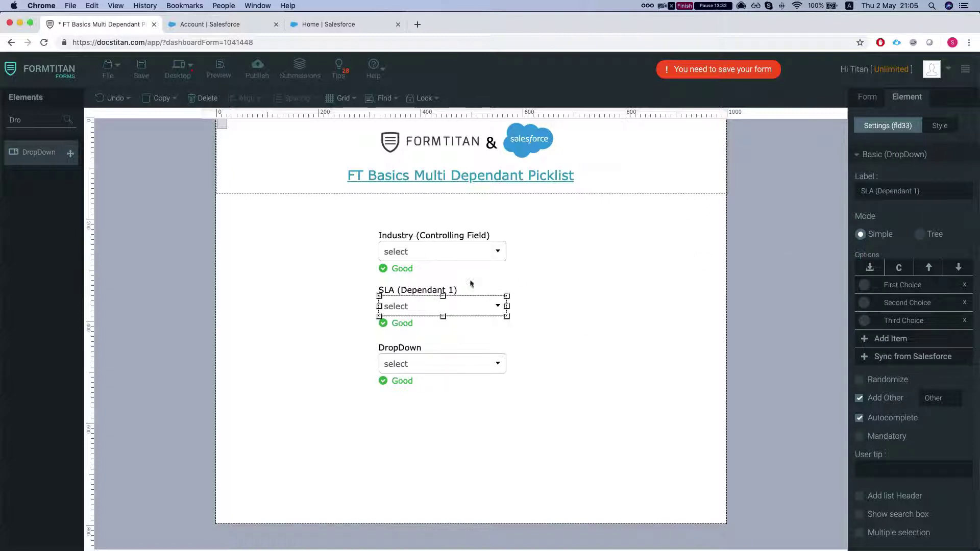
Delete the SLA dropdown's three default choices.
left_click(965, 286)
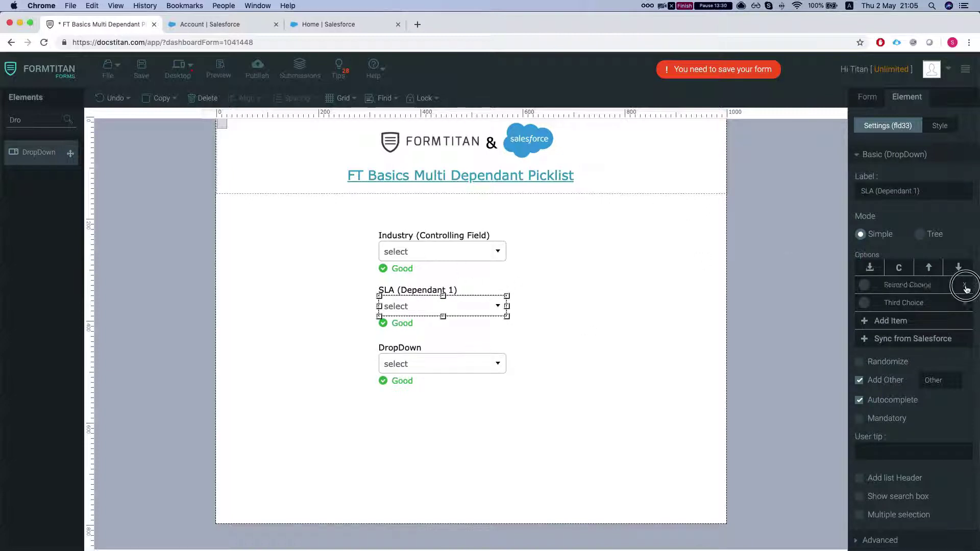
left_click(965, 286)
left_click(965, 286)
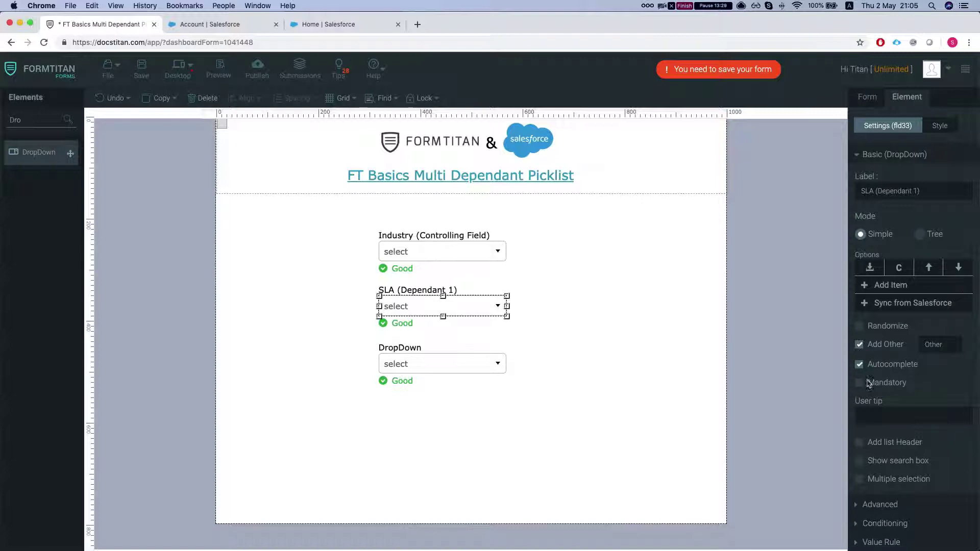
Make SLA a dependent picklist with Industry (Controlling Field) as its parent.
left_click(877, 498)
left_click(882, 196)
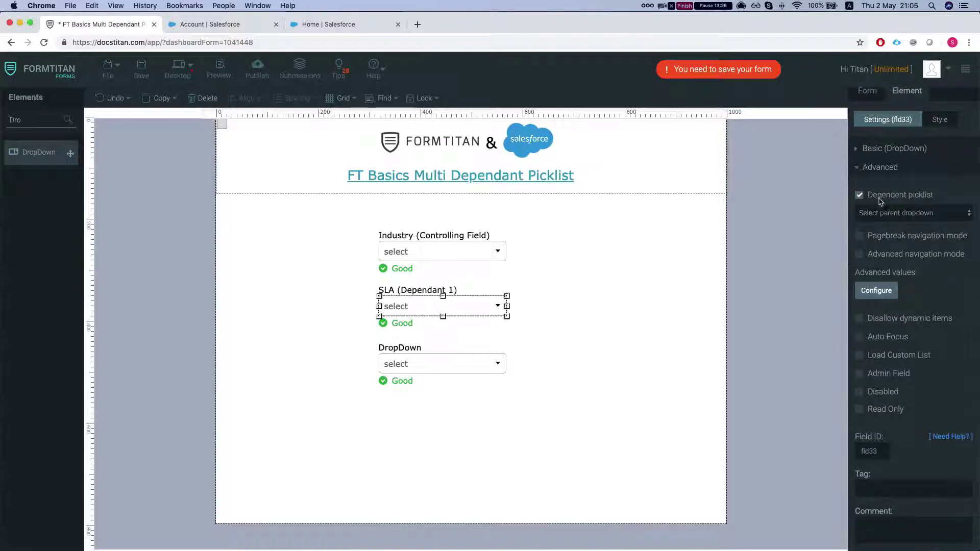
left_click(888, 214)
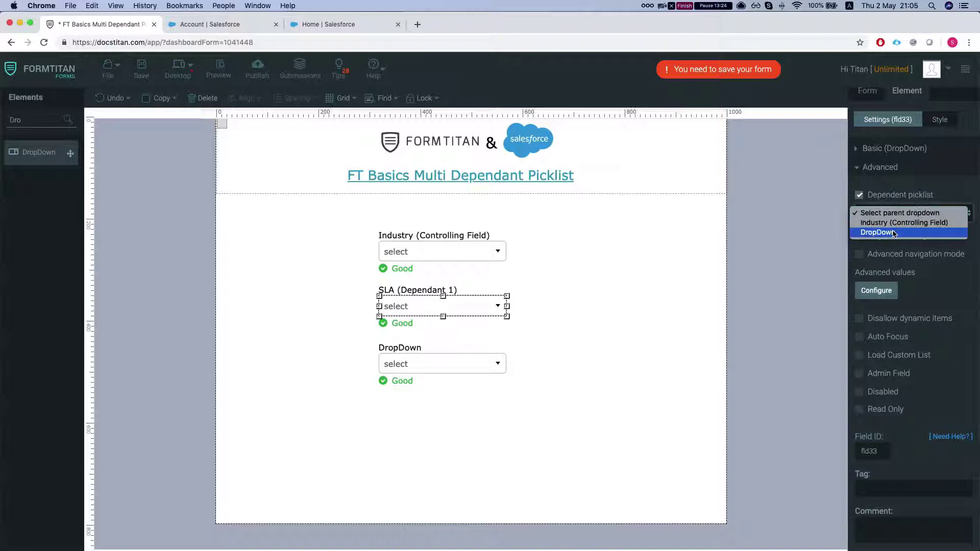
left_click(895, 225)
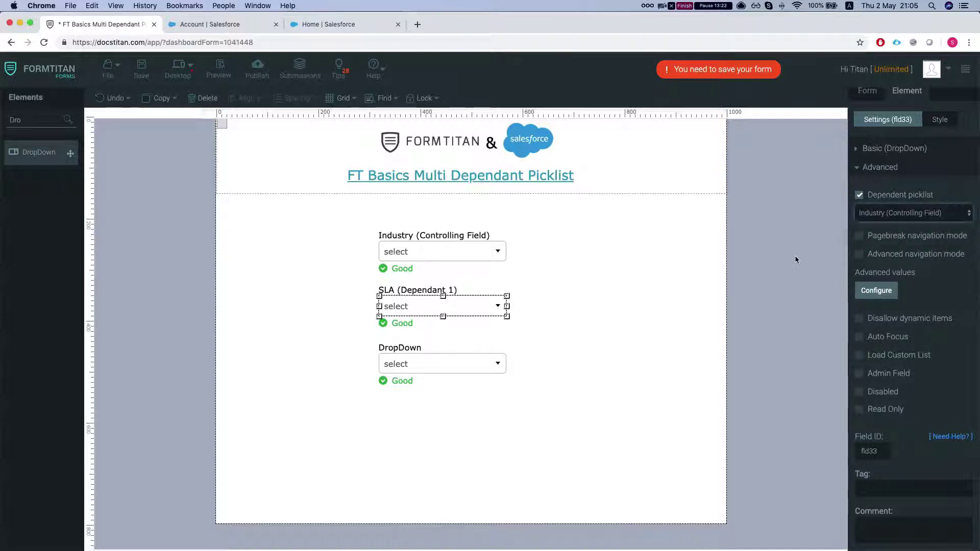
left_click(402, 375)
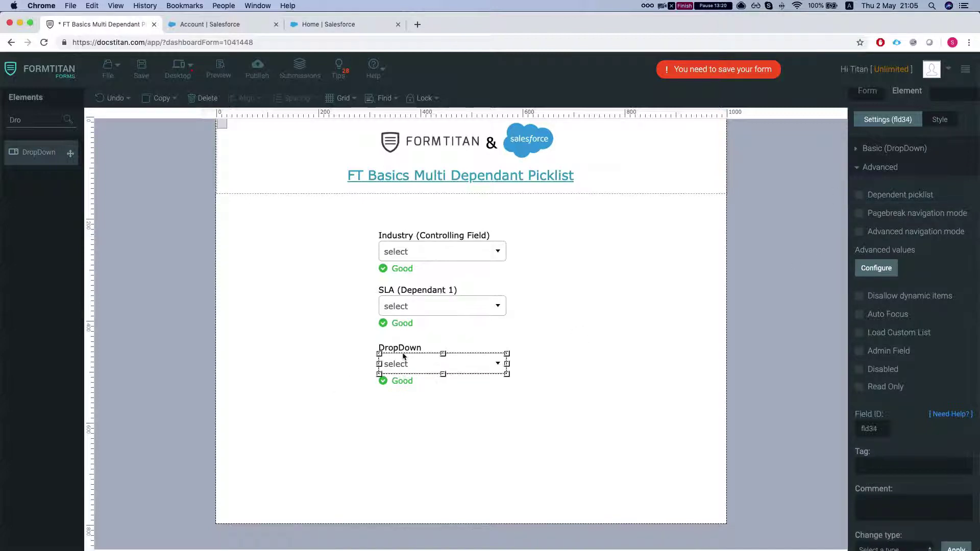
left_click(201, 25)
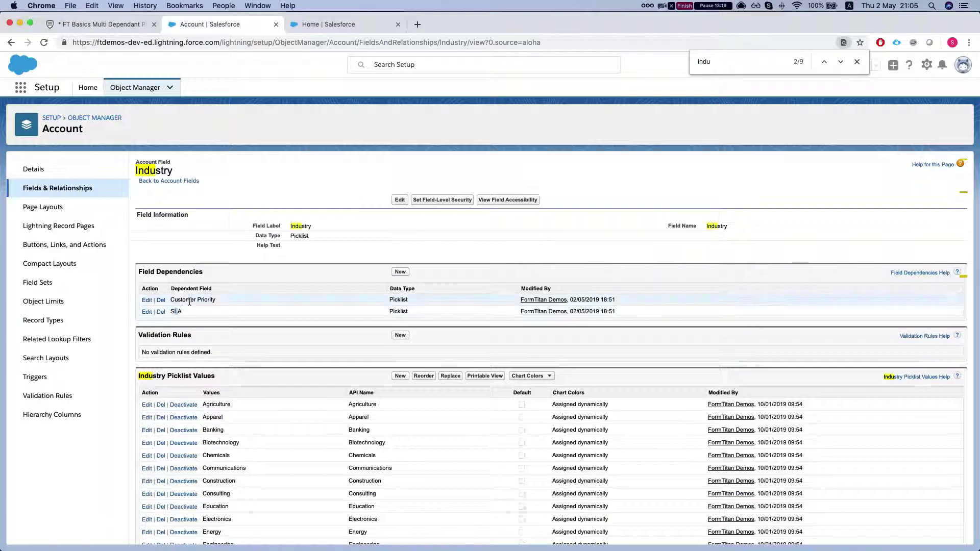
Copy the Customer Priority name from Salesforce's Industry field dependencies table.
left_click(99, 23)
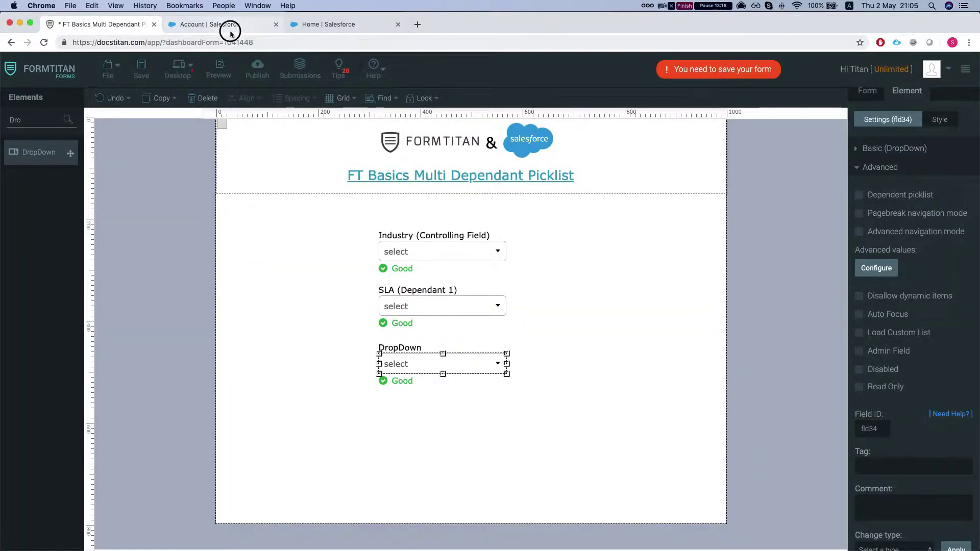
left_click(314, 25)
left_click(250, 24)
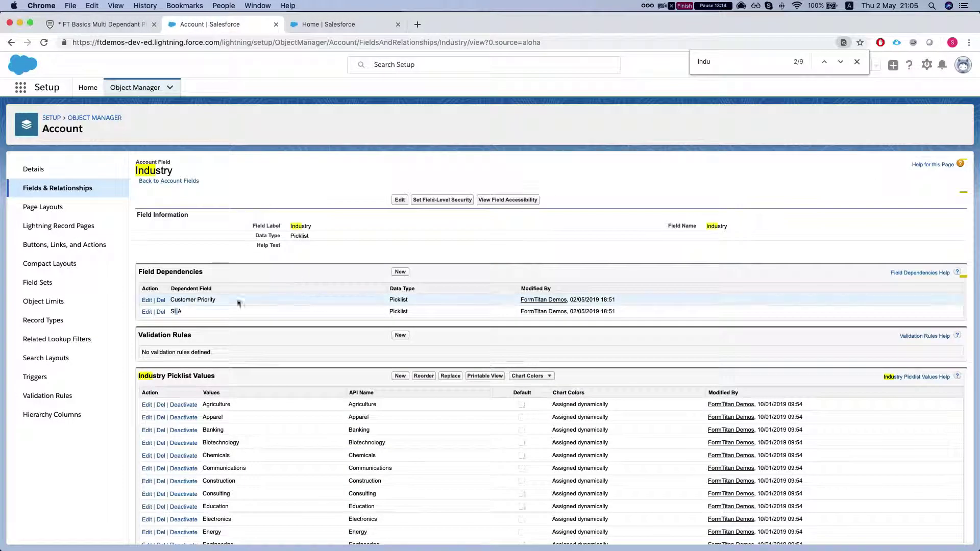
left_click_drag(218, 301, 164, 300)
key("cmd+c")
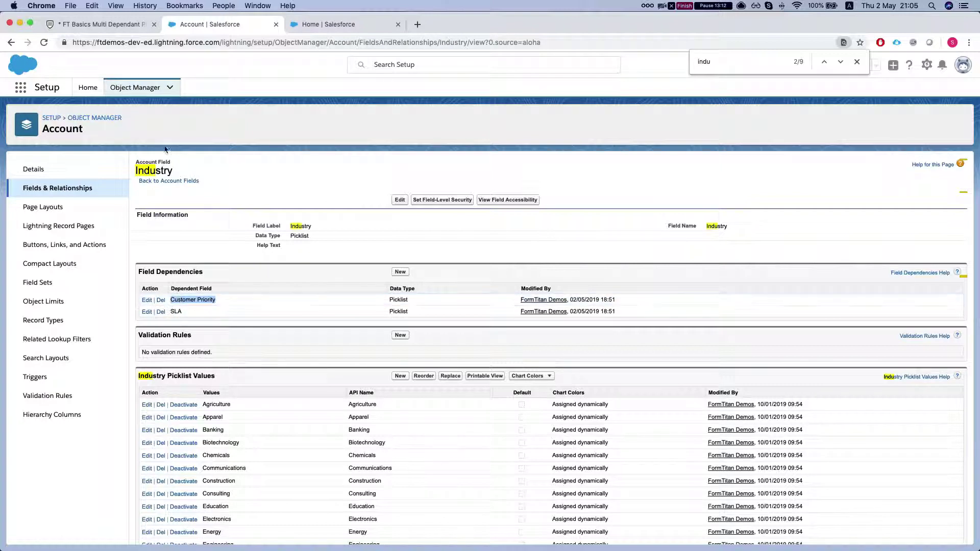
left_click(104, 26)
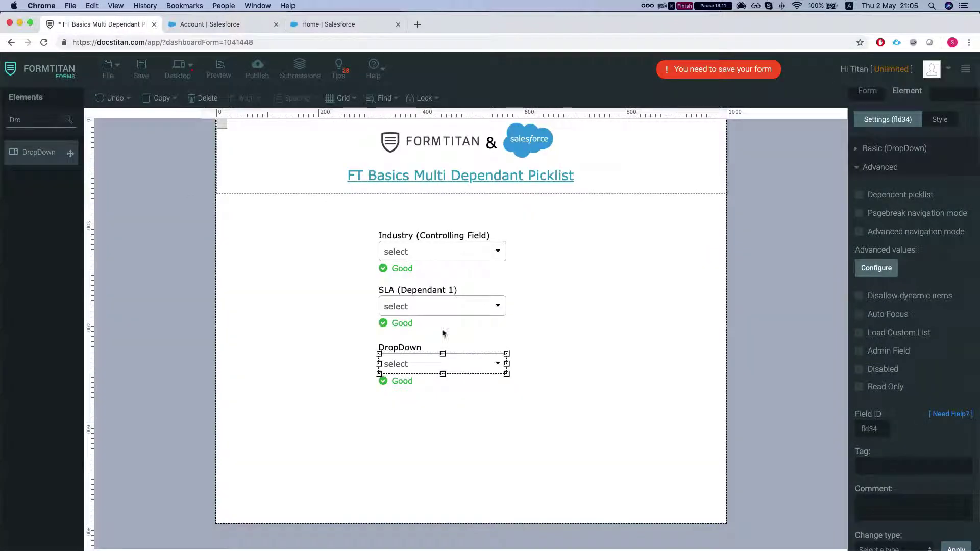
Label the third dropdown 'Customer Priority (Dependent 2)', correcting the spelling.
left_click(895, 151)
double_click(888, 186)
key("cmd+v")
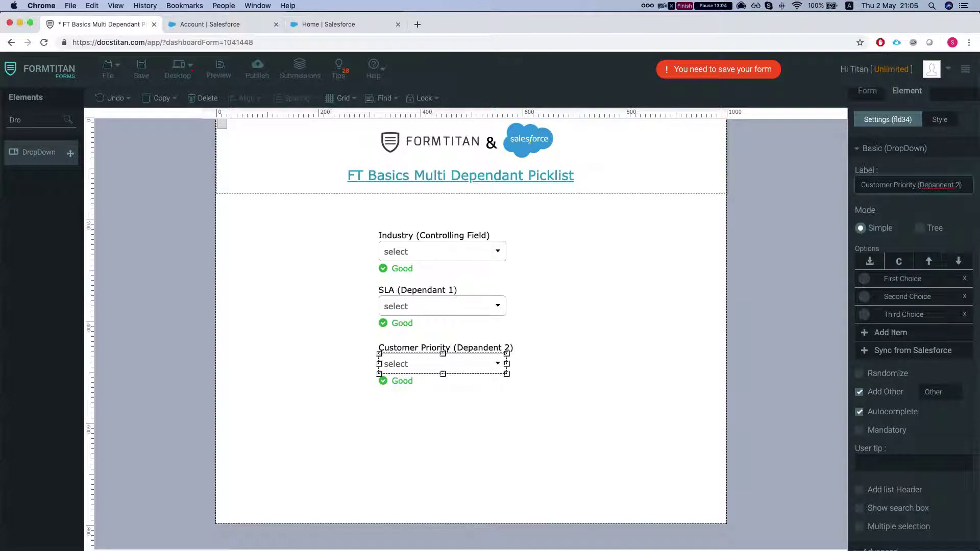
right_click(948, 188)
left_click(909, 191)
Move Customer Priority up under SLA and delete its default choices.
left_click_drag(457, 376, 454, 365)
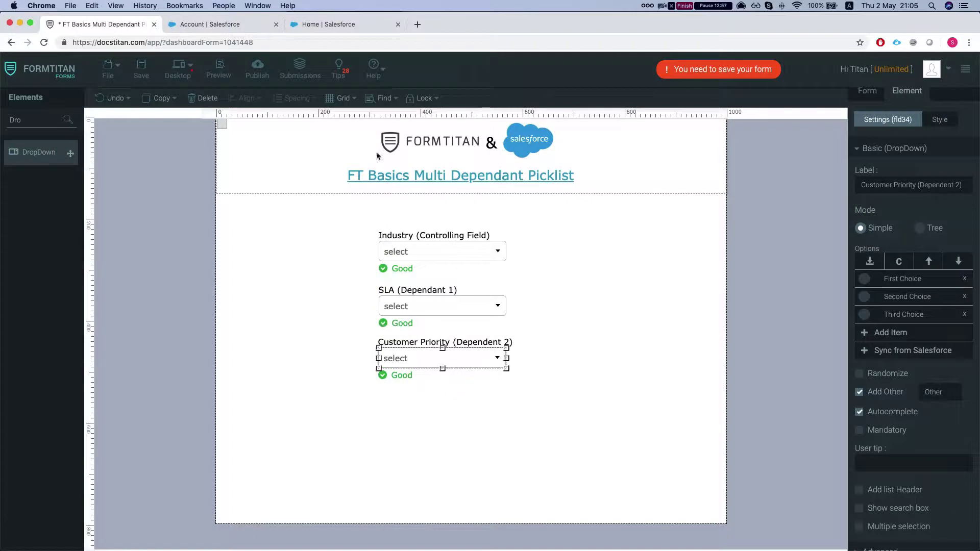
left_click(238, 27)
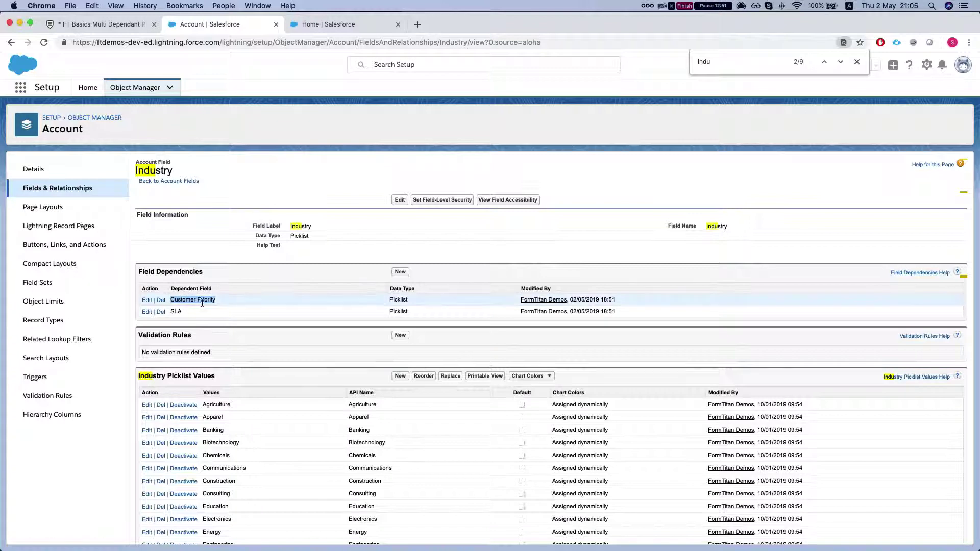
left_click(92, 24)
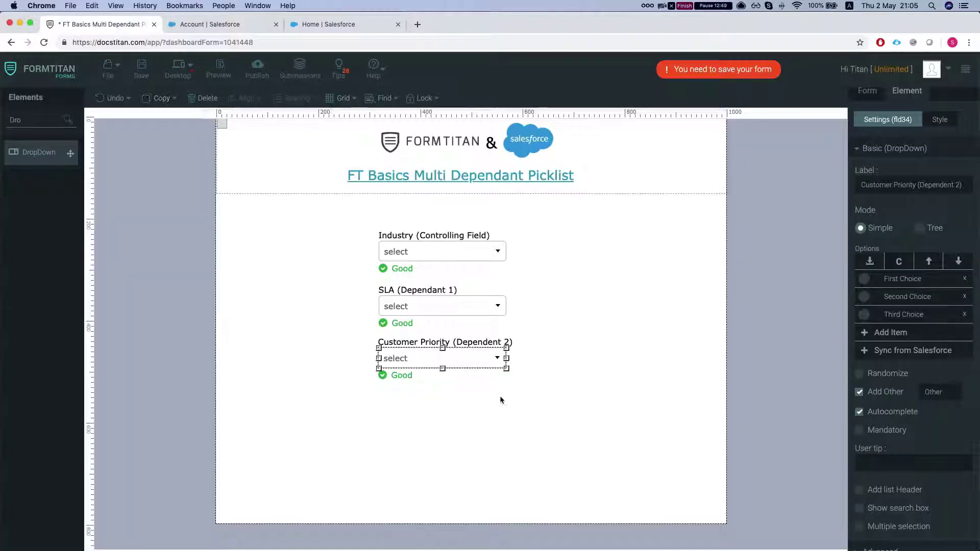
left_click(964, 279)
left_click(964, 278)
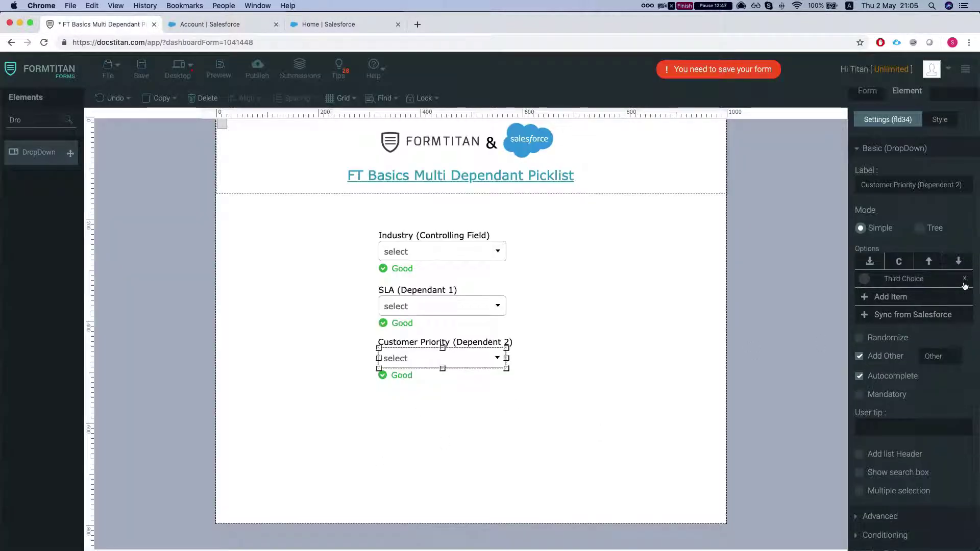
left_click(964, 278)
Make Customer Priority a dependent picklist of Industry (Controlling Field), then show all form settings.
left_click(880, 498)
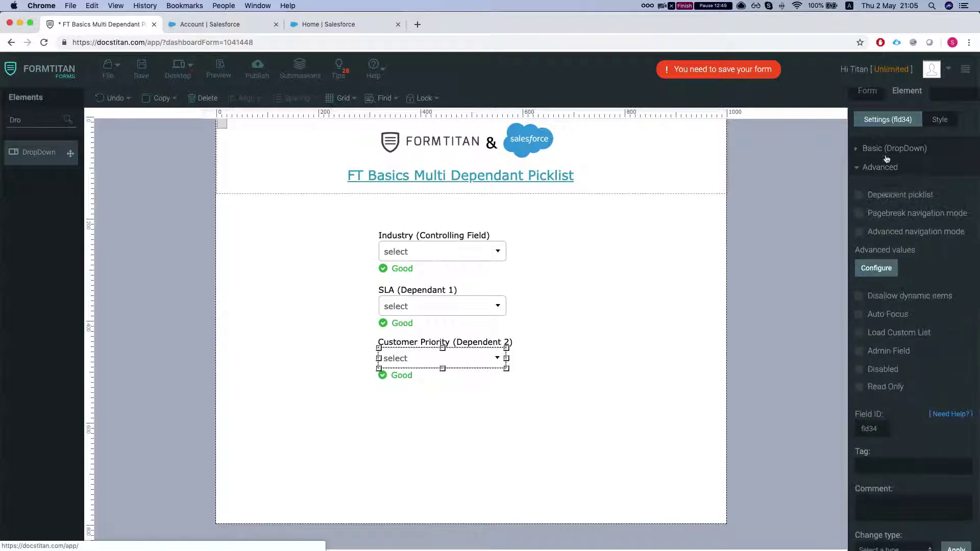
left_click(885, 199)
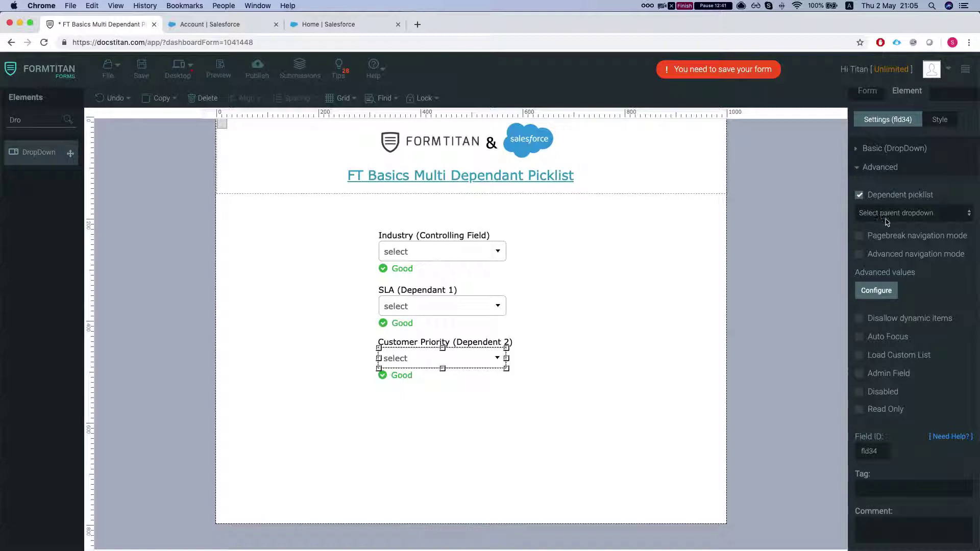
left_click(885, 214)
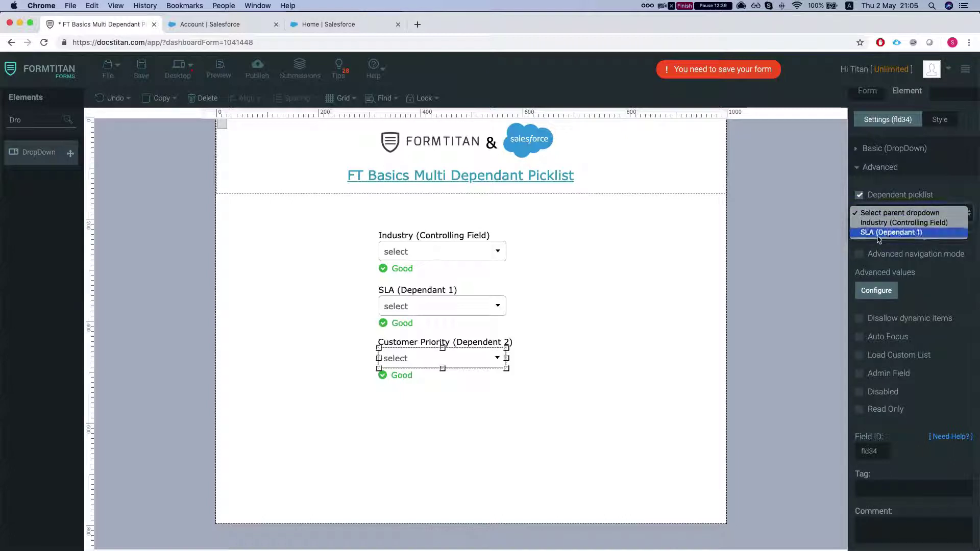
left_click(882, 227)
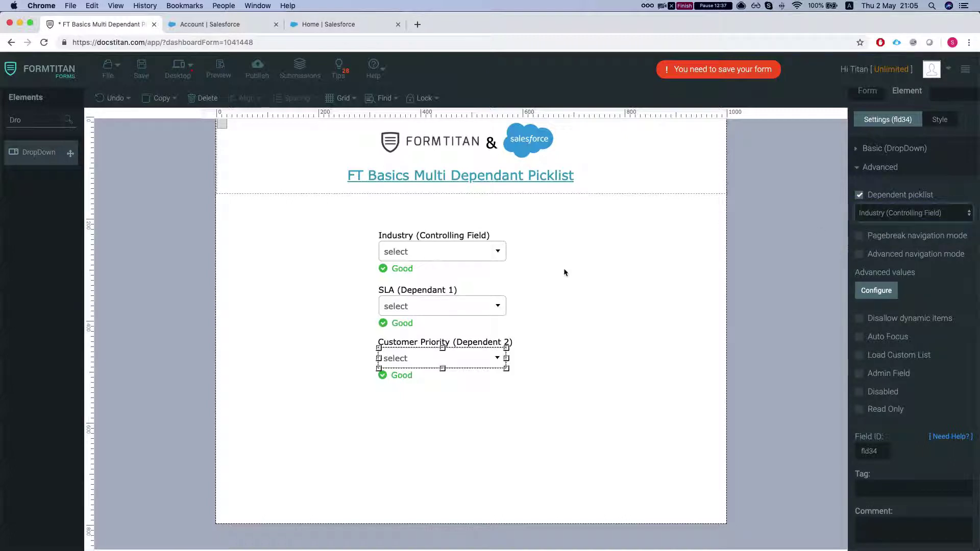
left_click(549, 317)
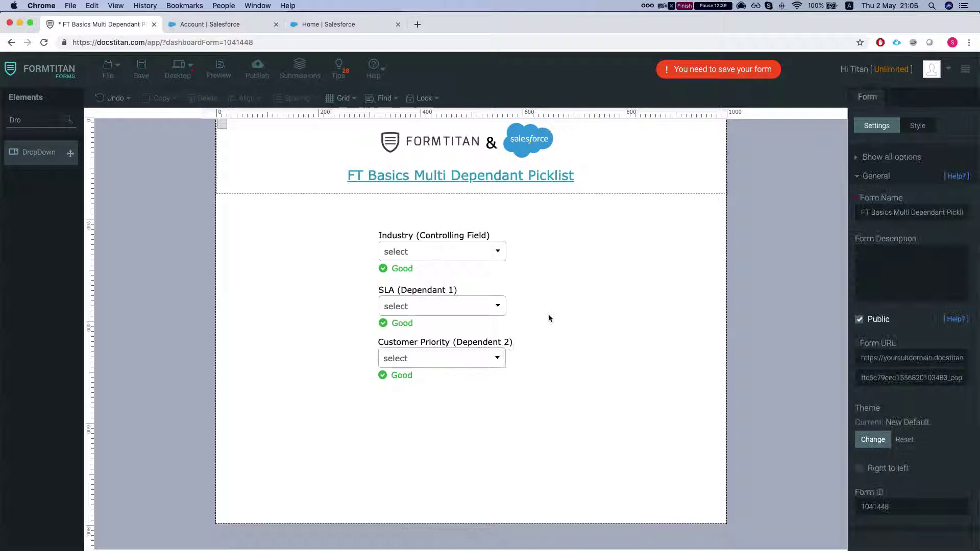
left_click(882, 163)
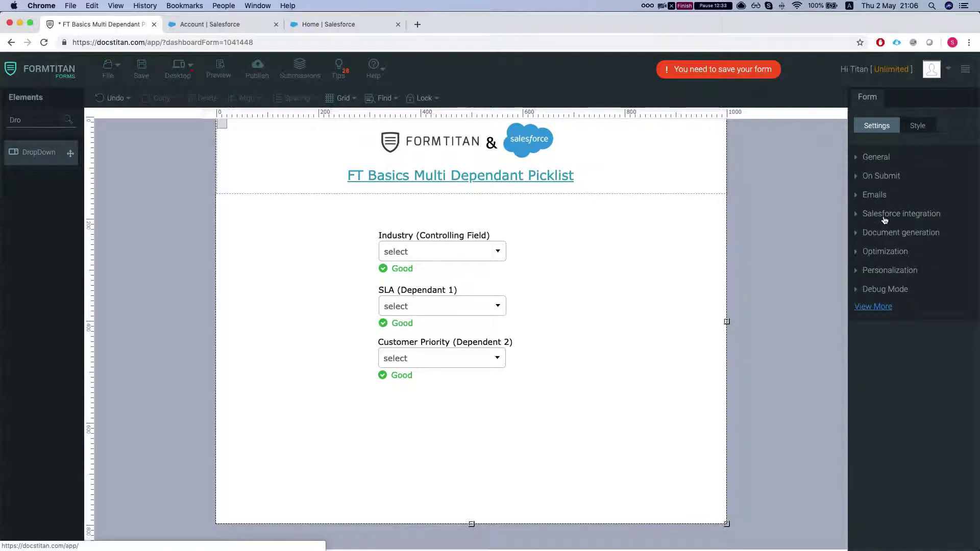
Remove the Opportunity picklist load and bring up the Account load's field mapping table.
left_click(885, 220)
left_click(878, 305)
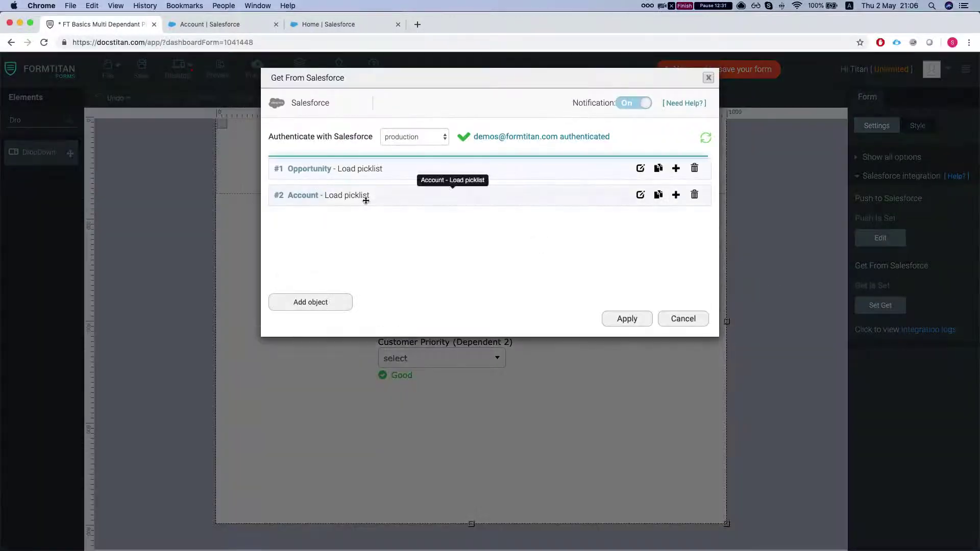
left_click(694, 168)
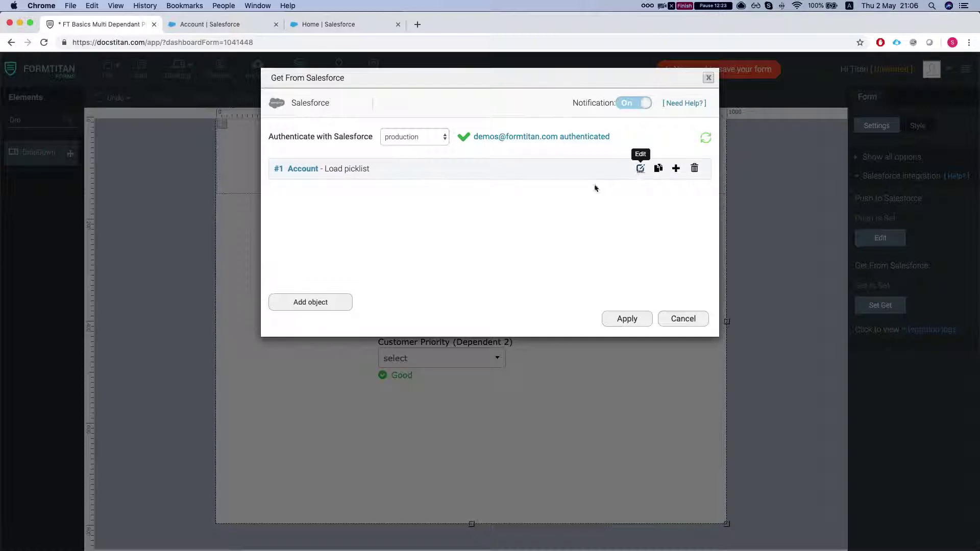
left_click(640, 168)
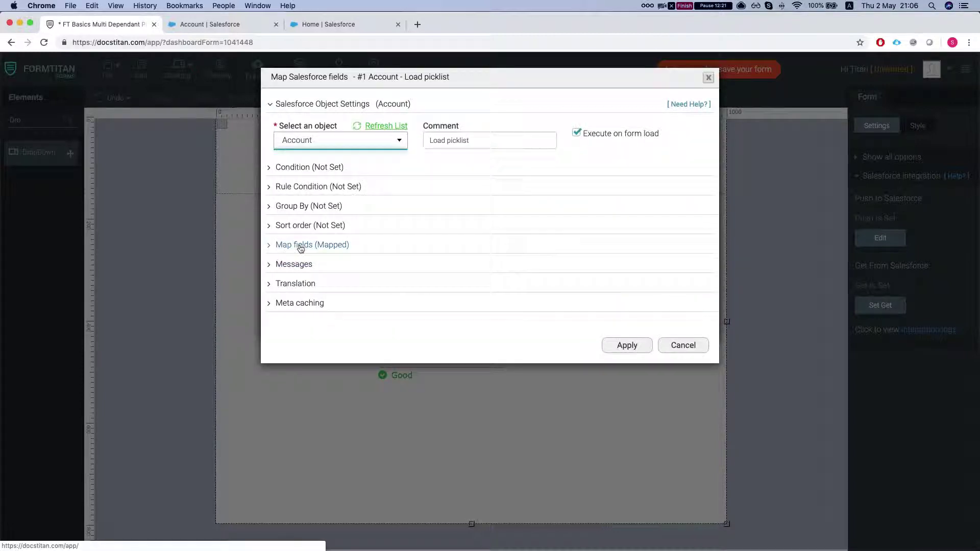
left_click(300, 246)
left_click(325, 296)
Map the SLA and Customer Priority rows to their Salesforce fields and apply.
scroll(282, 216, "down", 2)
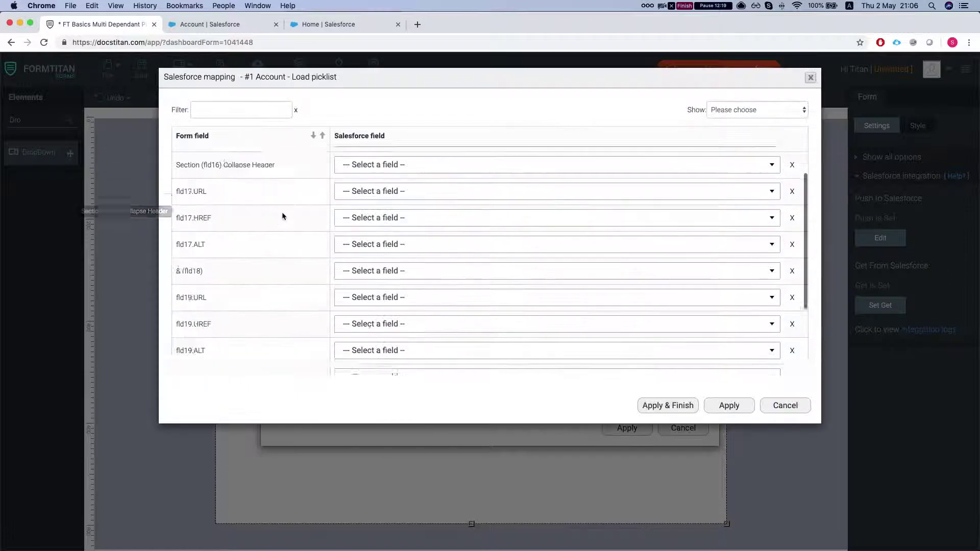
scroll(282, 216, "down", 3)
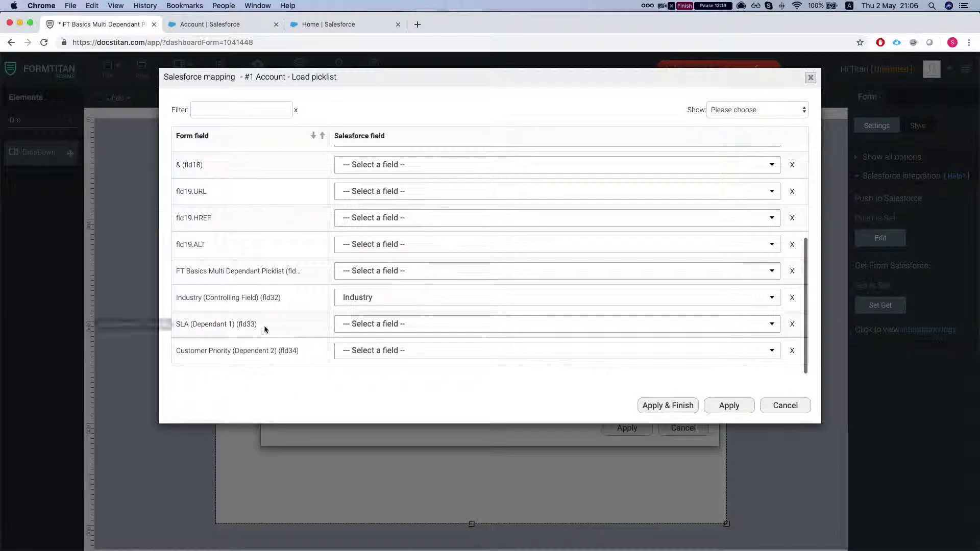
left_click(335, 326)
type("sla")
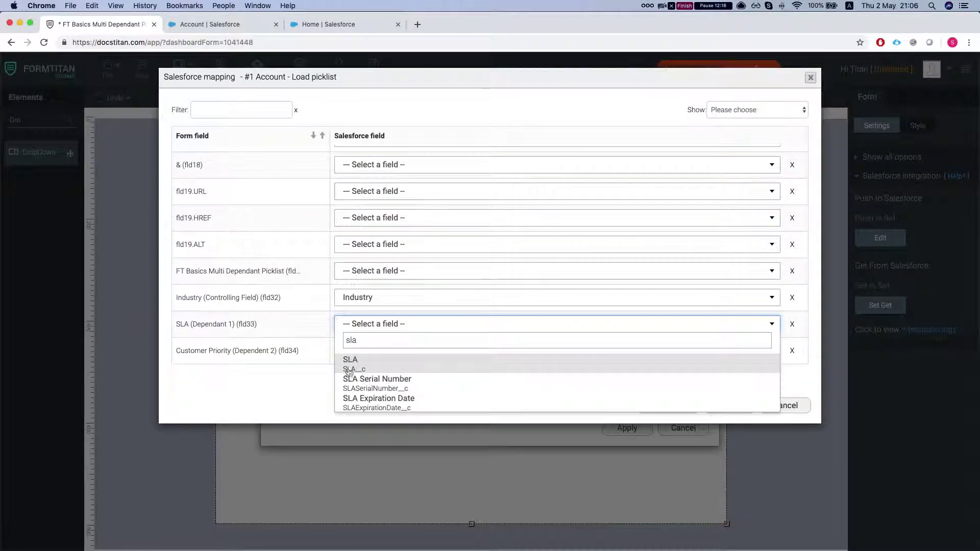
left_click(350, 364)
left_click(371, 352)
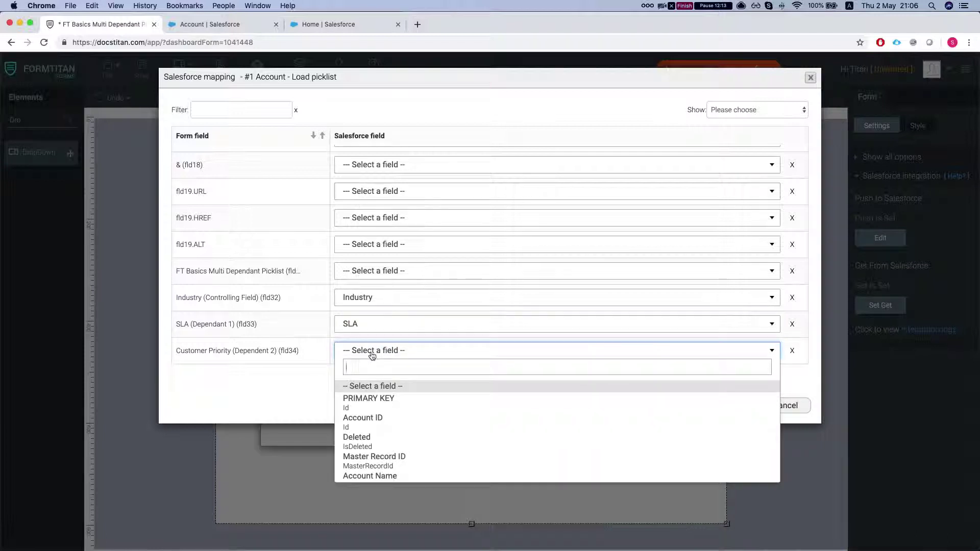
type("custo")
key("Down")
key("Return")
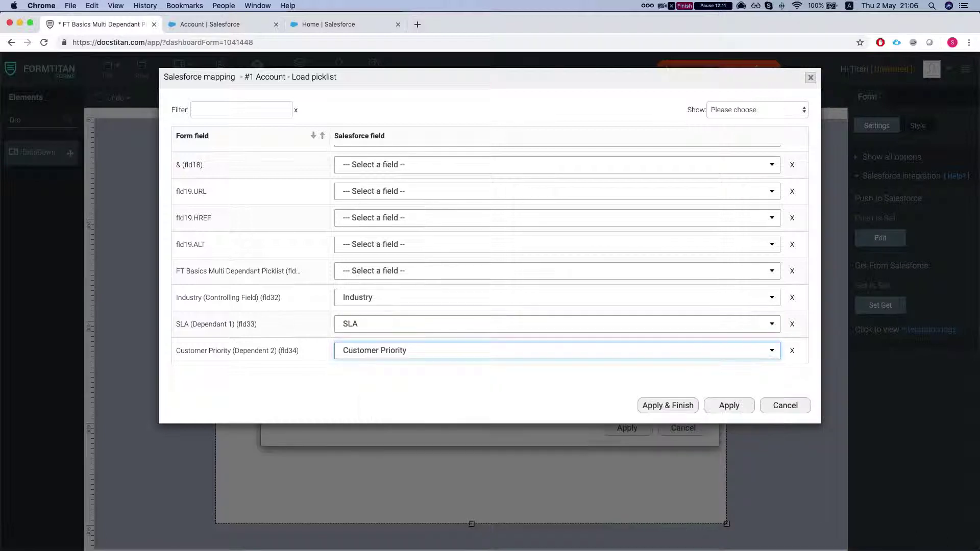
left_click(648, 409)
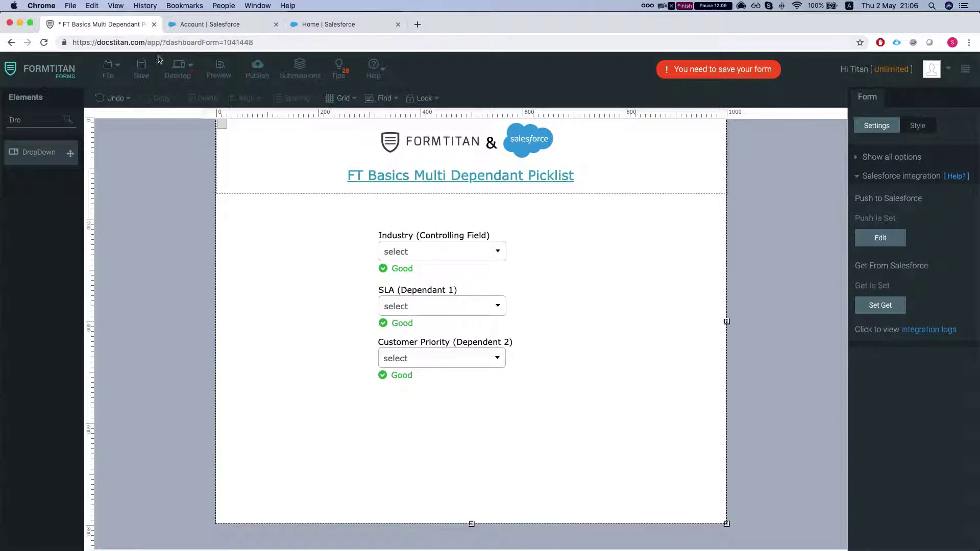
Publish the form and test it live: Industry Agriculture leaves SLA with Bronze and Other.
left_click(255, 69)
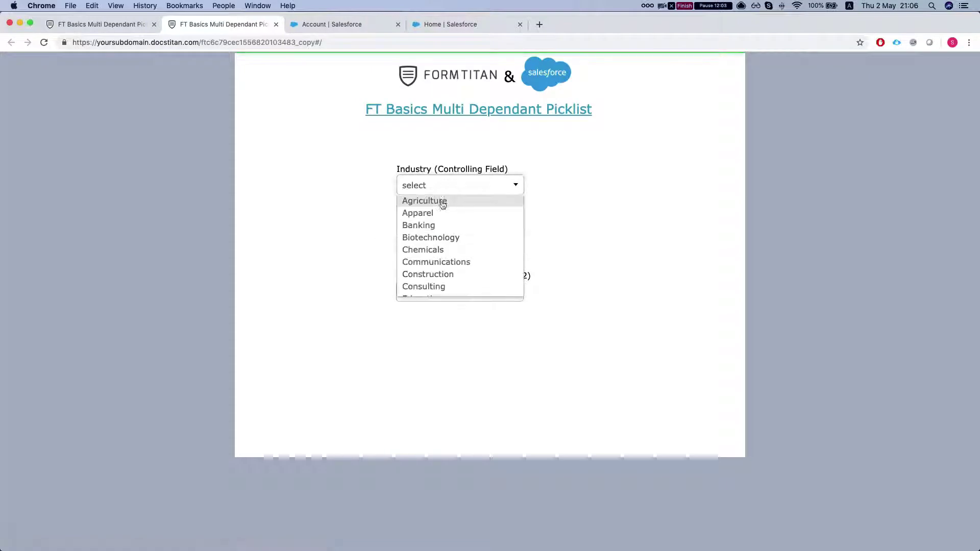
left_click(367, 194)
left_click(438, 186)
left_click(434, 201)
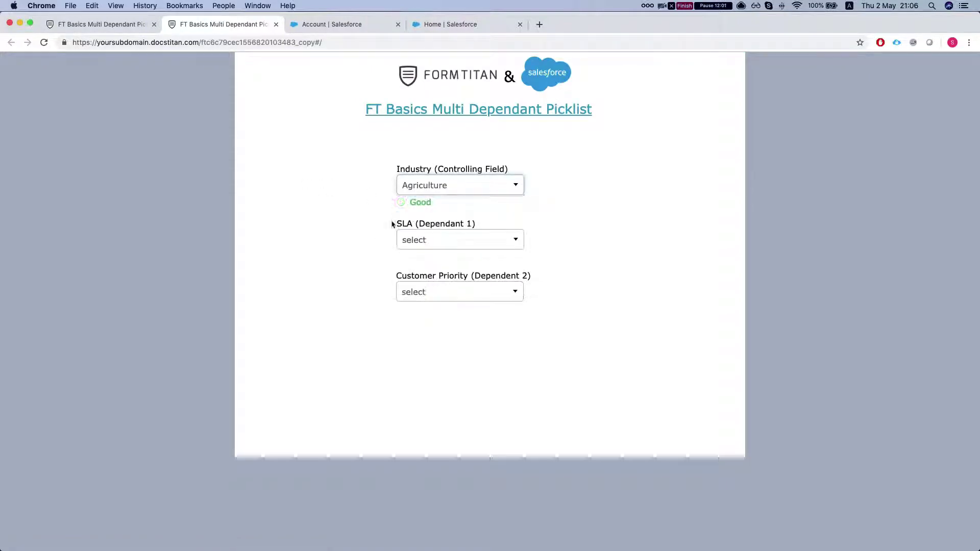
left_click(432, 240)
left_click(324, 196)
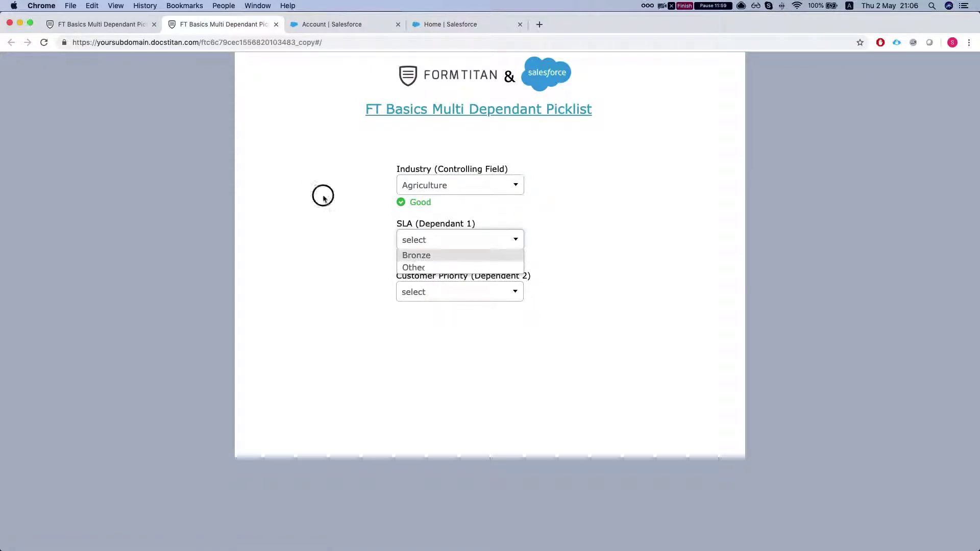
left_click(130, 24)
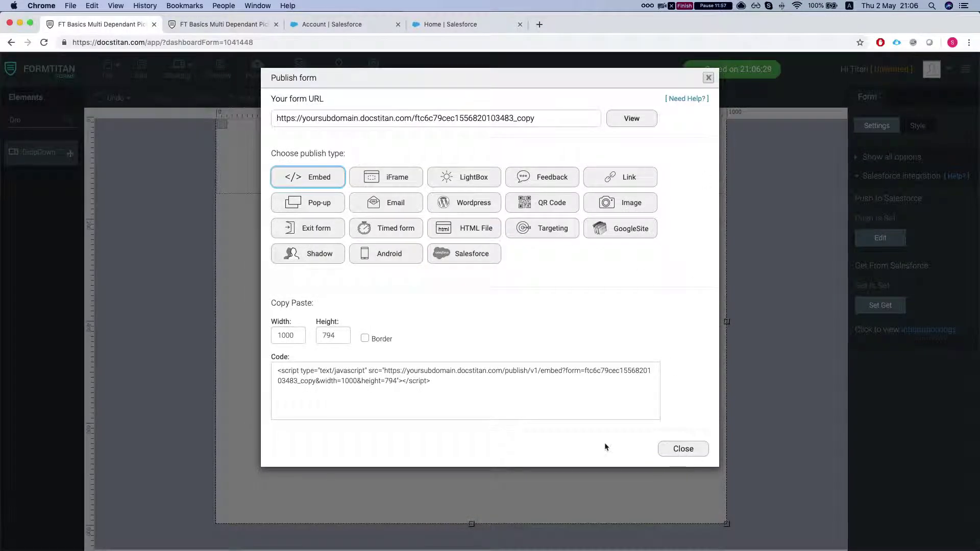
Uncheck Add Other on the SLA and Customer Priority dropdowns, then save the form.
left_click(683, 449)
left_click(442, 314)
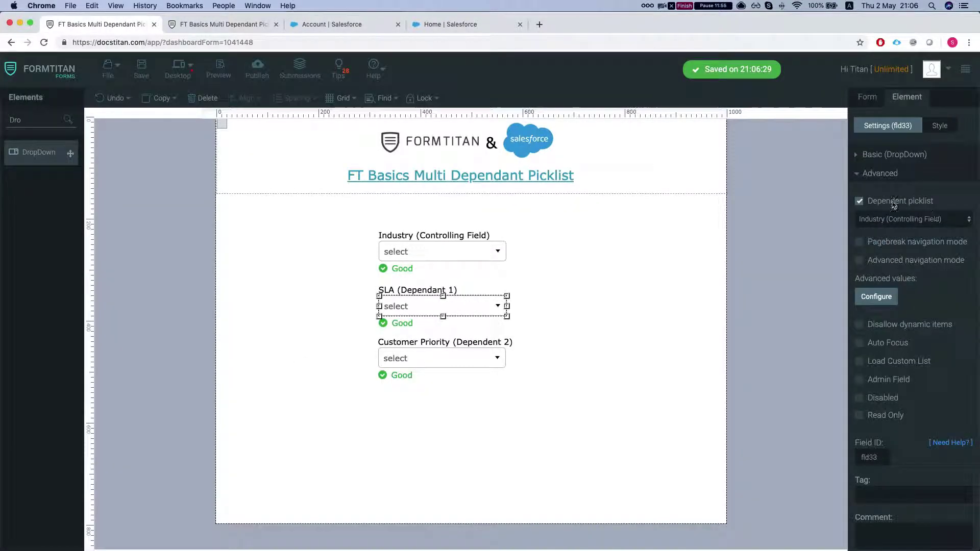
left_click(883, 155)
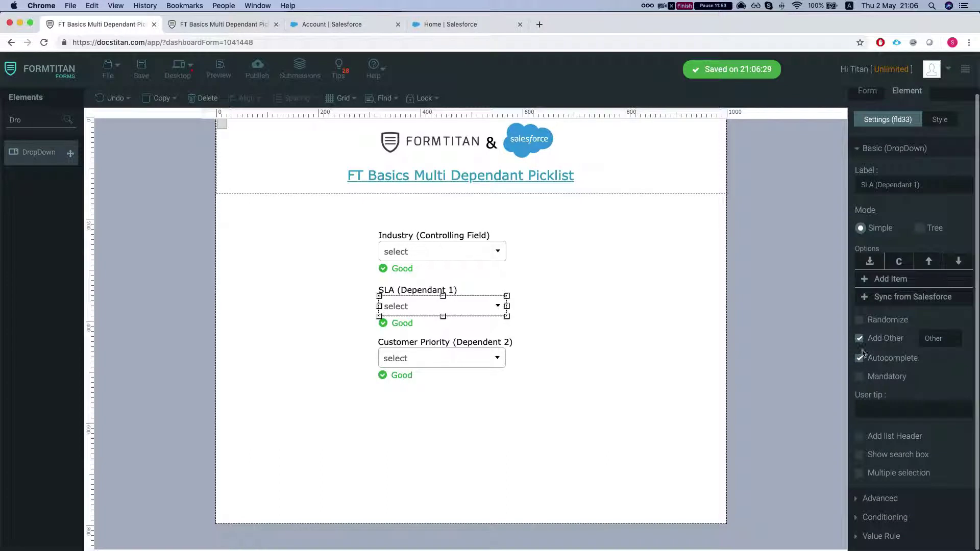
left_click(443, 358)
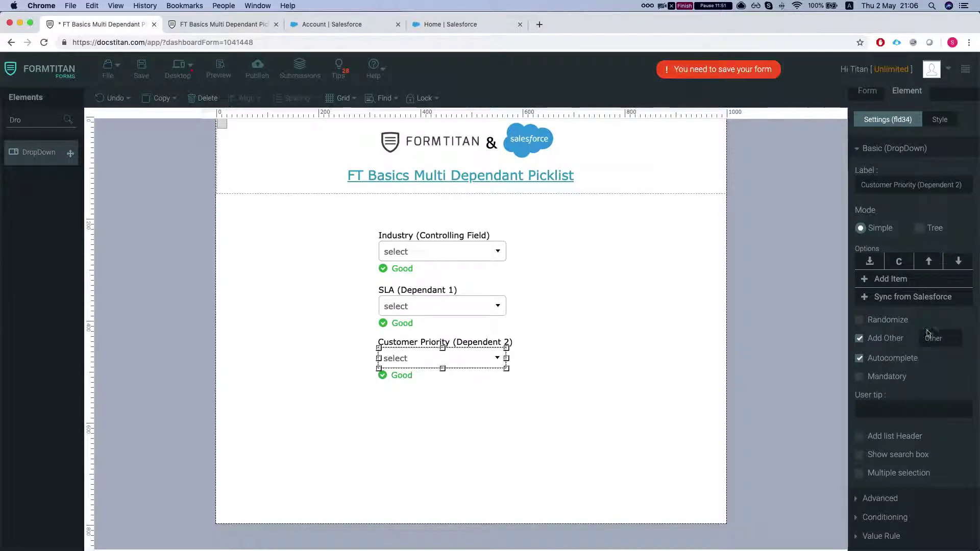
left_click(861, 339)
key("super+s")
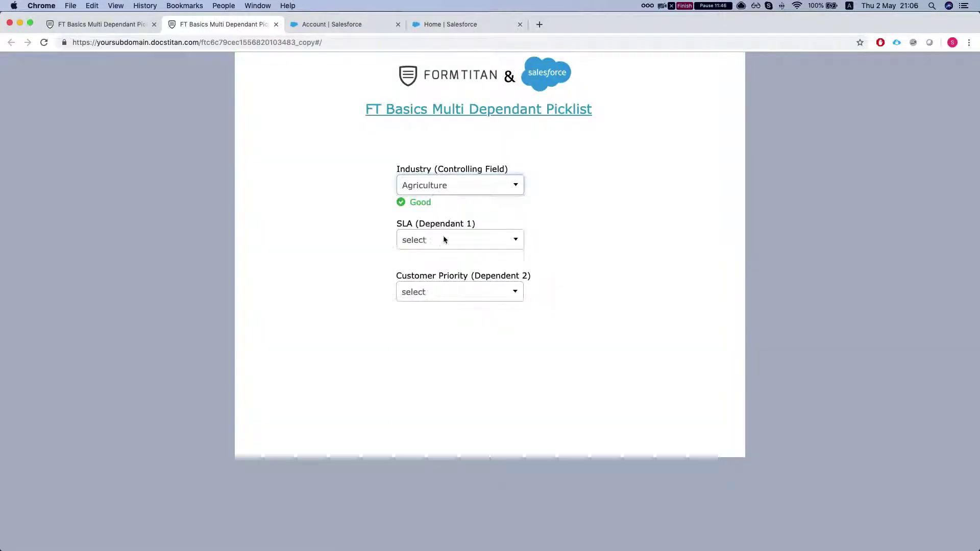
In the live form, pick Agriculture, then Apparel, and review the SLA and Customer Priority options.
left_click(443, 238)
left_click(436, 188)
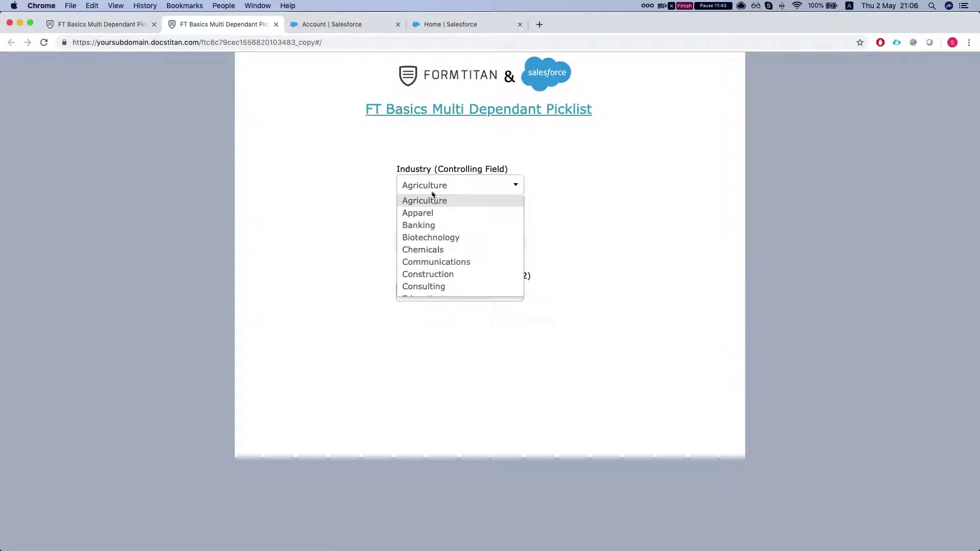
left_click(431, 210)
left_click(438, 240)
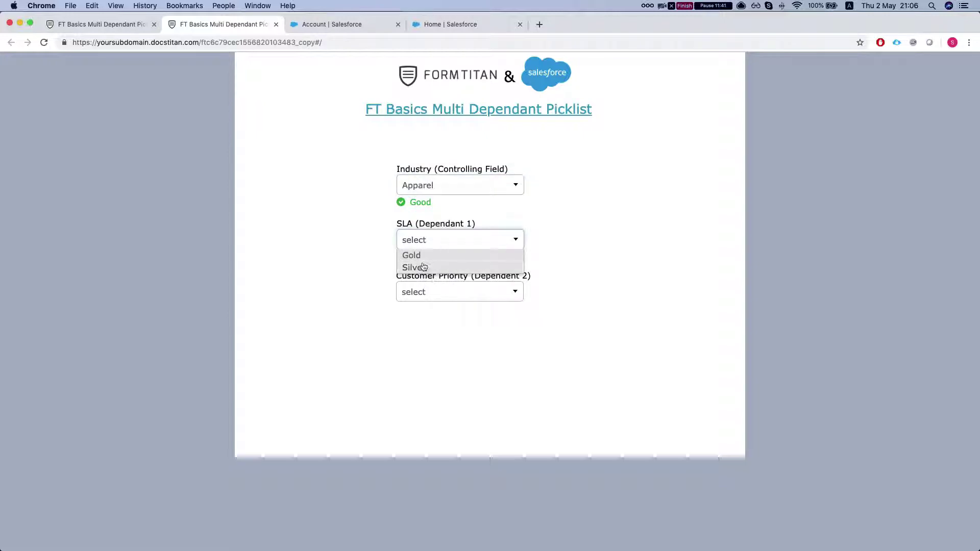
left_click(427, 282)
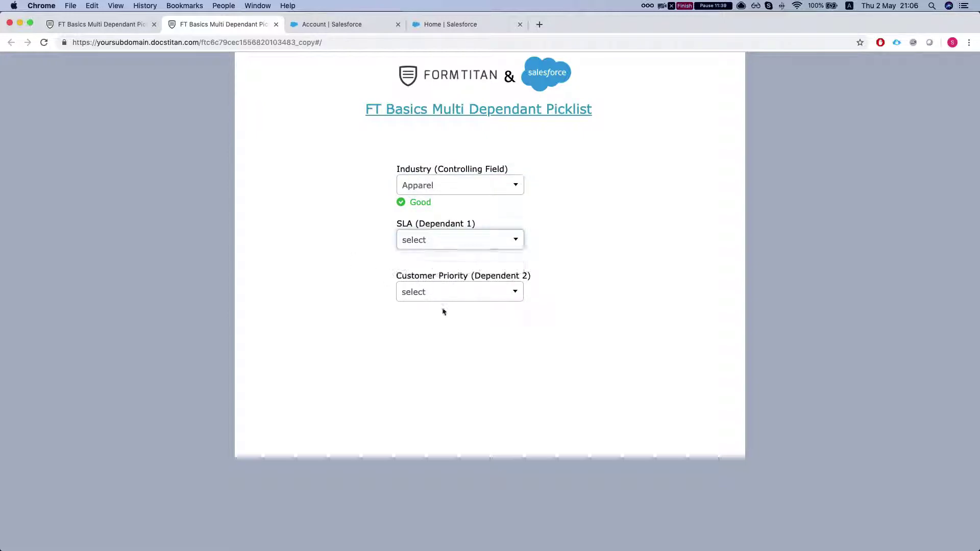
left_click(447, 296)
left_click(422, 291)
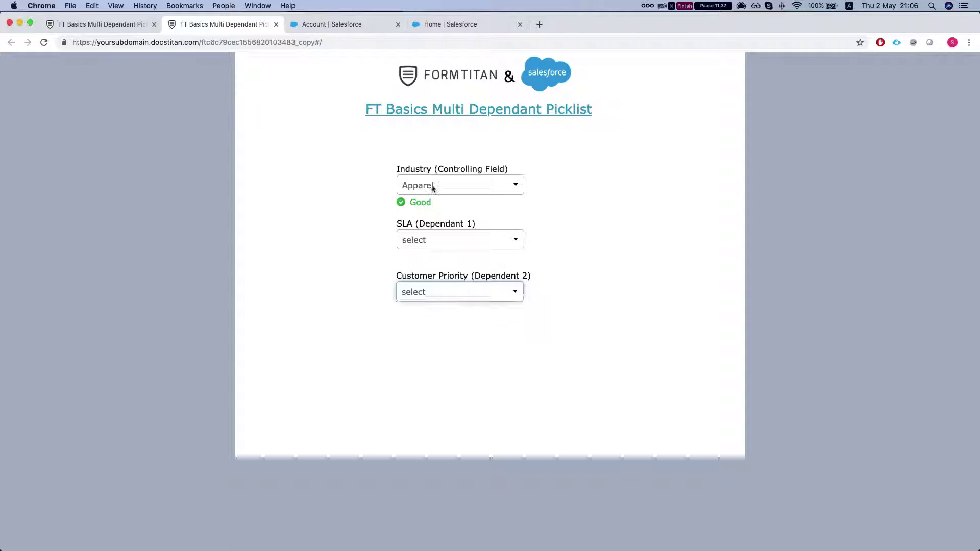
Choose Not For Profit, compare with Salesforce's Industry field dependencies, and return to the form editor.
left_click(431, 186)
scroll(439, 276, "down", 5)
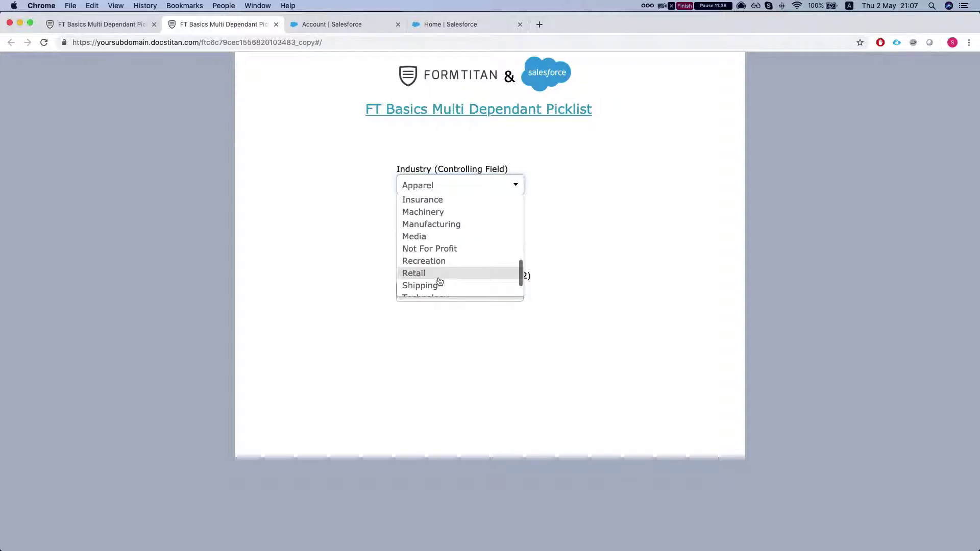
left_click(435, 250)
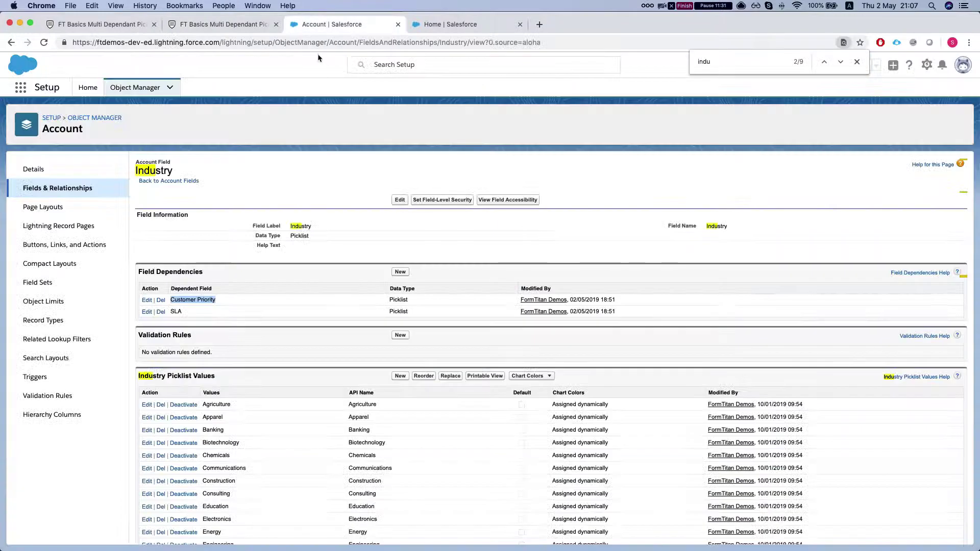
left_click(314, 27)
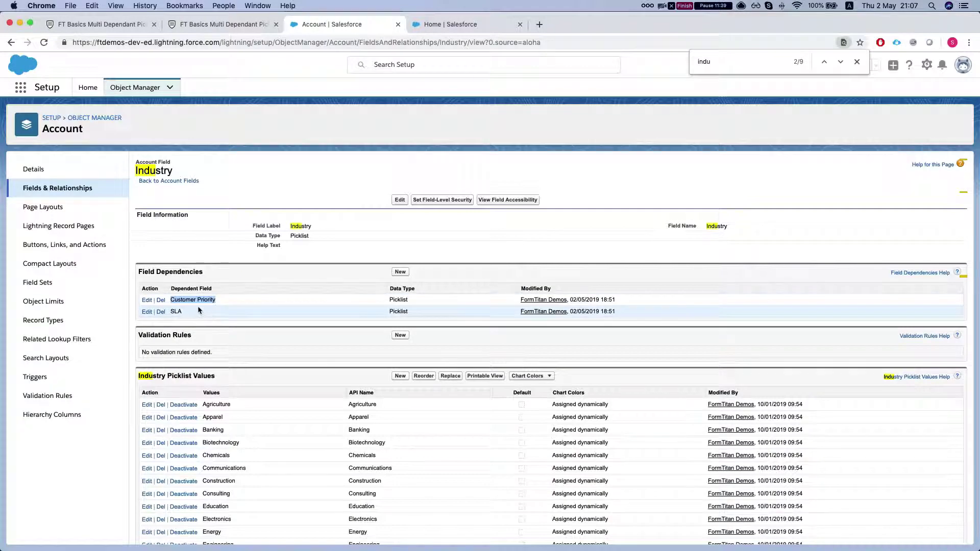
left_click(120, 24)
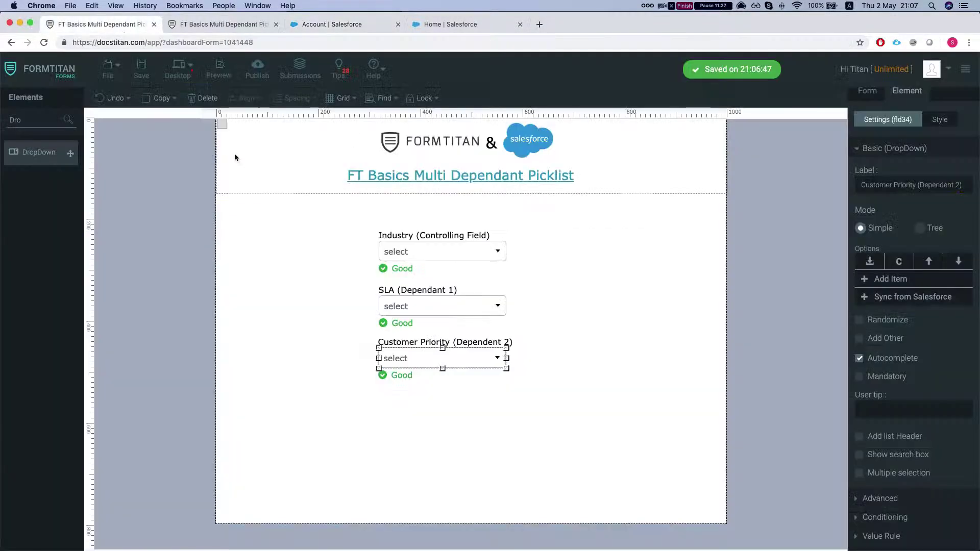